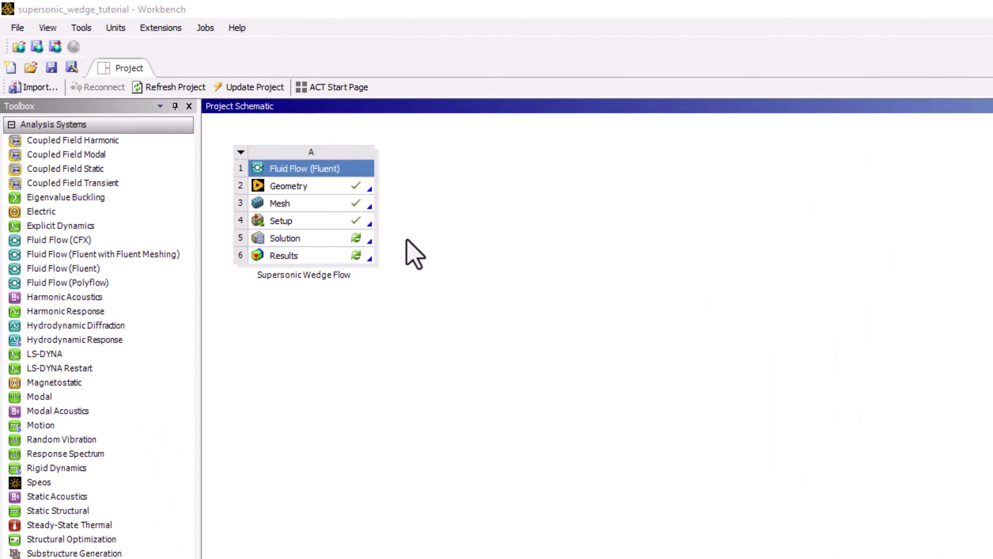
# Duplicate the Supersonic Wedge Flow Fluent system to create copy B beneath the original.
pyautogui.rightClick(358, 172)
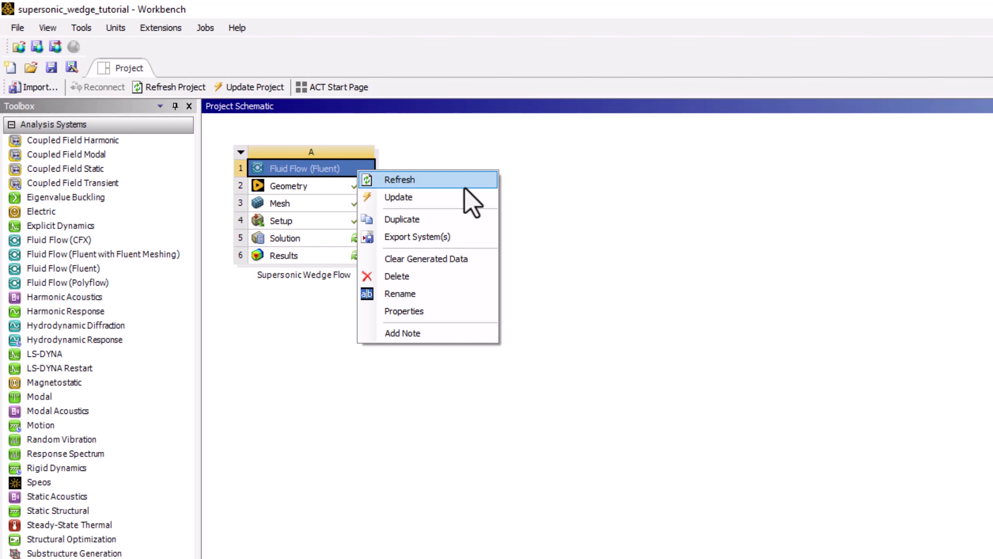
pyautogui.click(403, 219)
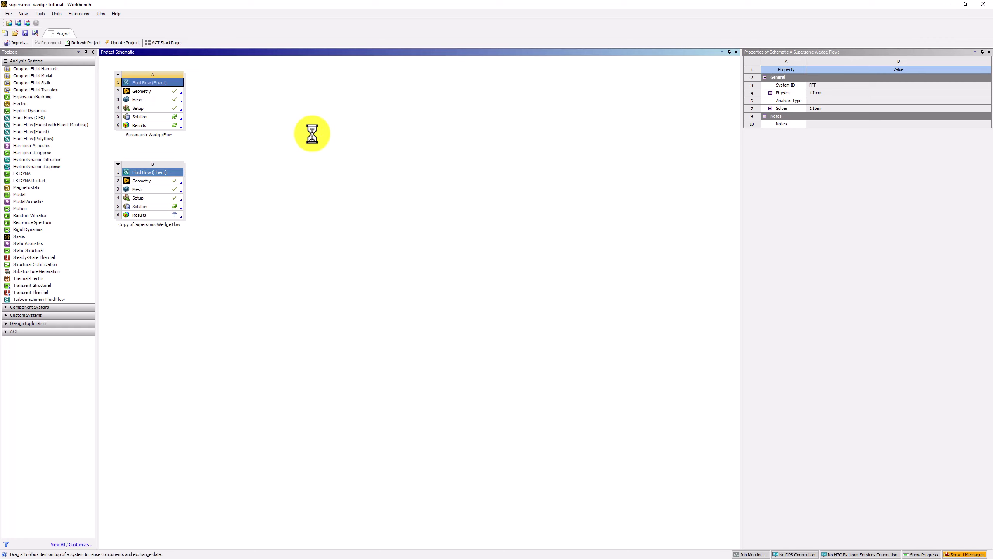
# Rename system B to 'Mesh Refinement' and launch its Solution cell in Fluent.
pyautogui.doubleClick(164, 227)
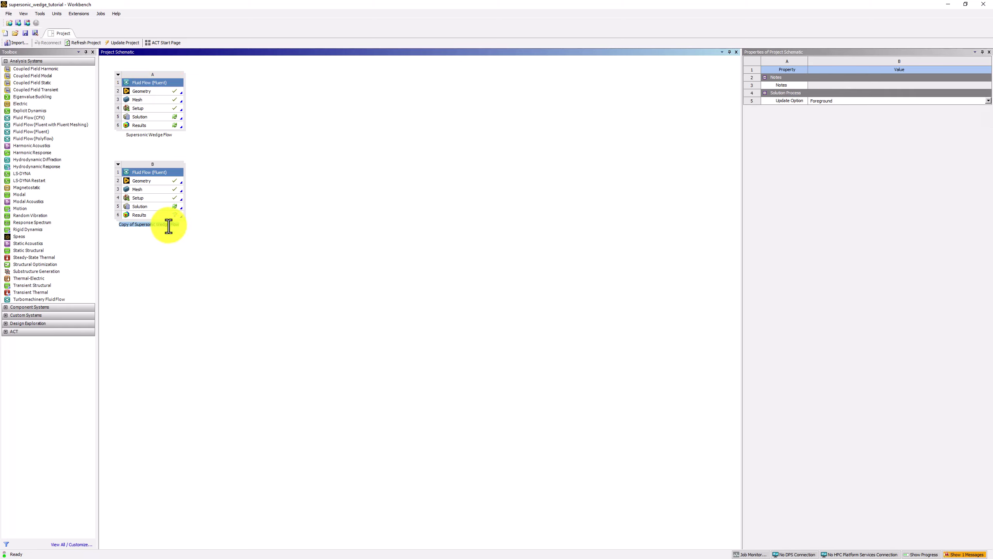
pyautogui.write('Mesh R')
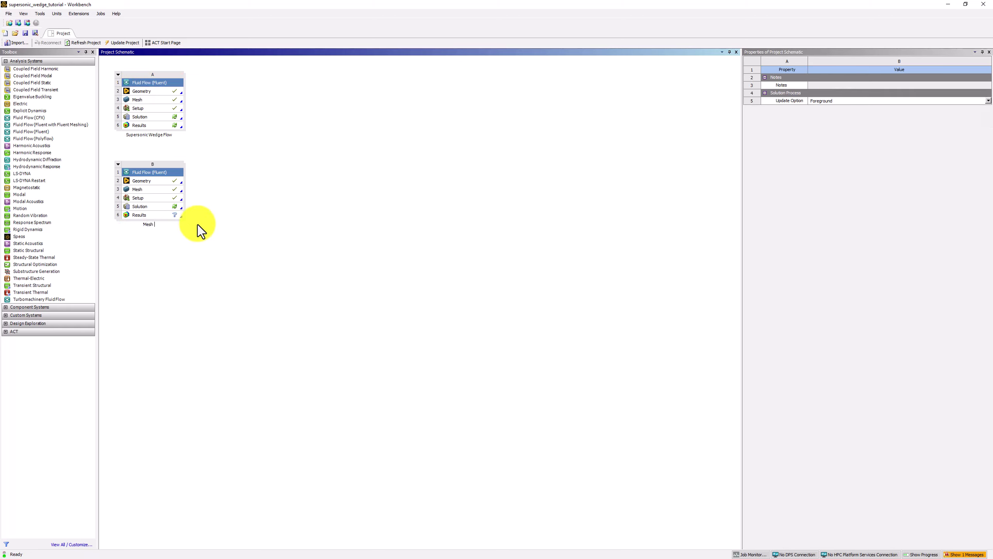
pyautogui.write('efinement')
pyautogui.press('Return')
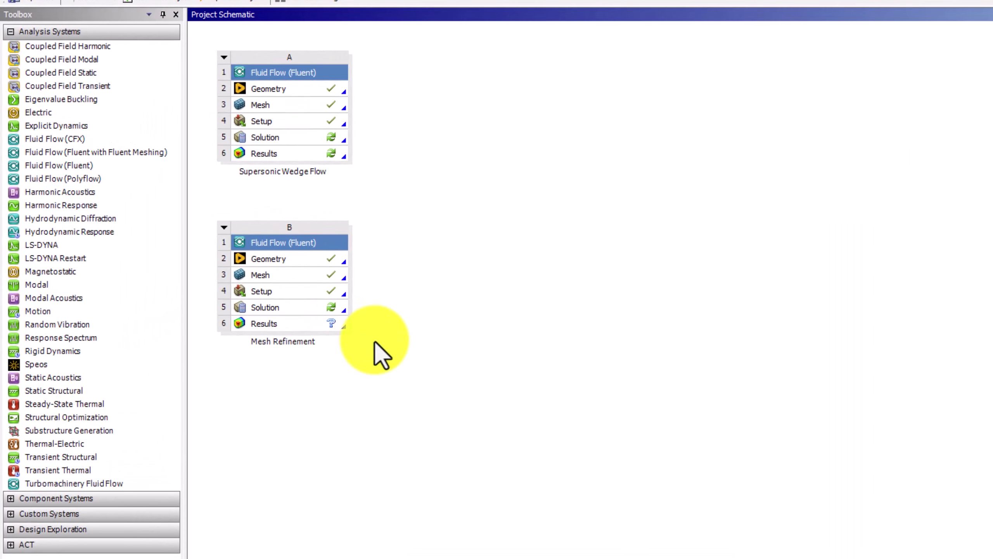
pyautogui.click(315, 307)
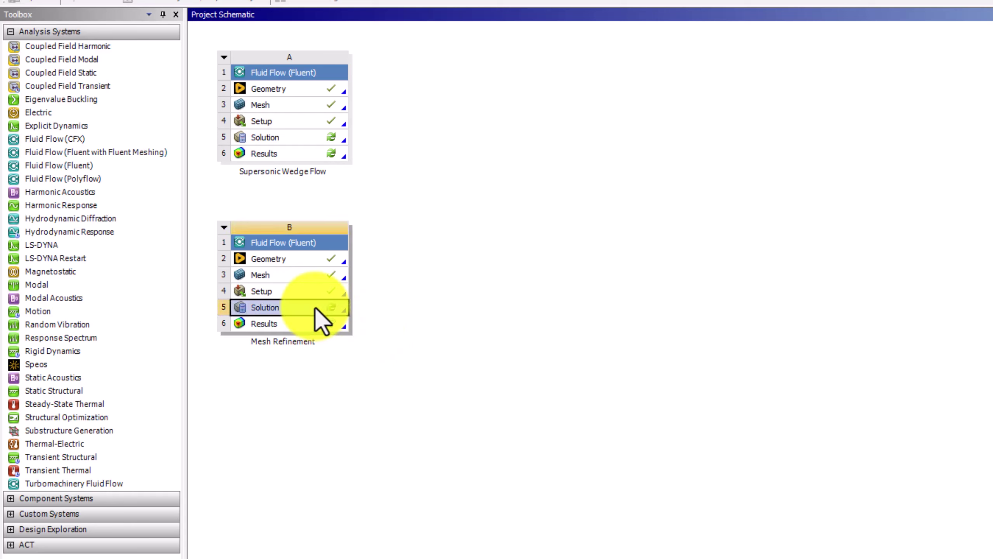
pyautogui.doubleClick(315, 306)
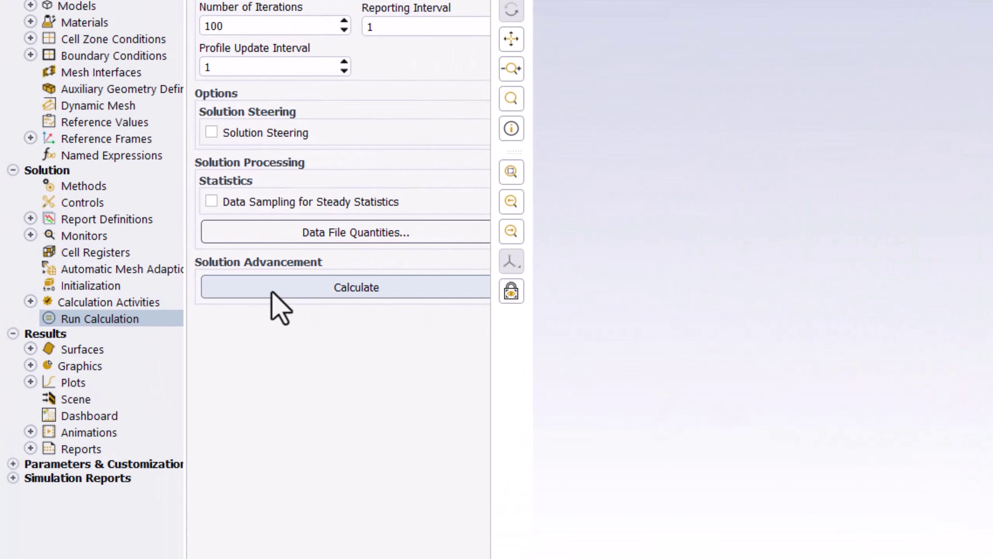
# Set standard initialization to compute from farfield and initialize the solution.
pyautogui.click(151, 286)
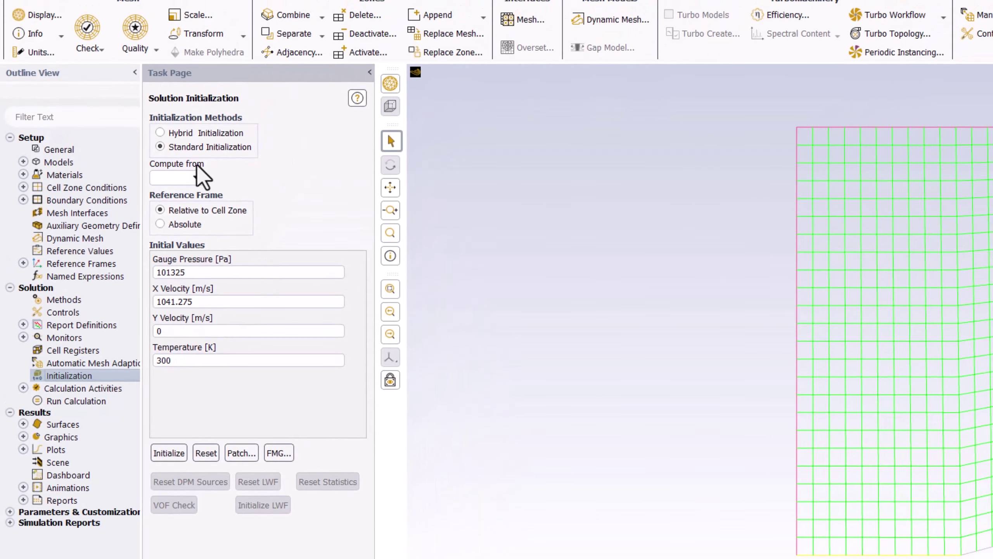
pyautogui.click(195, 173)
pyautogui.click(193, 203)
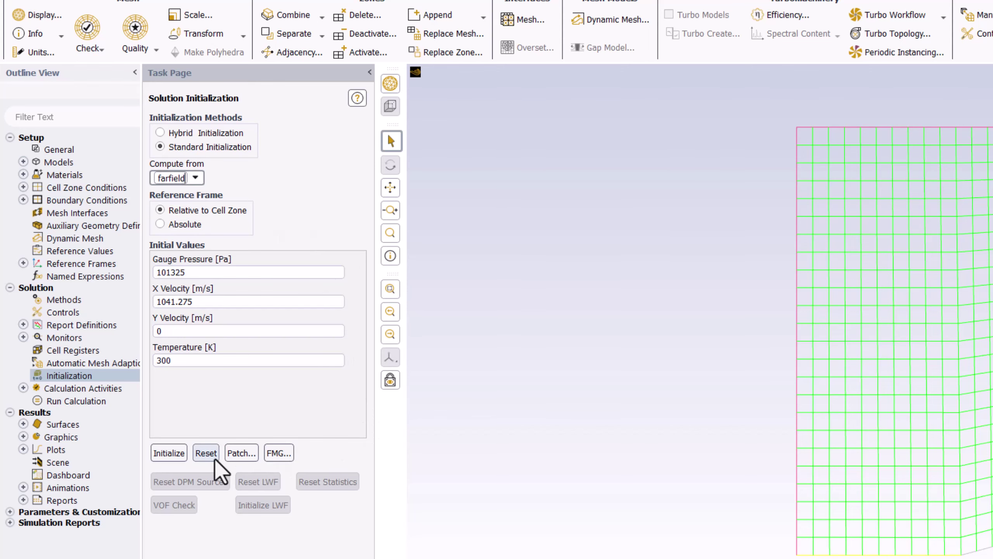
pyautogui.click(175, 455)
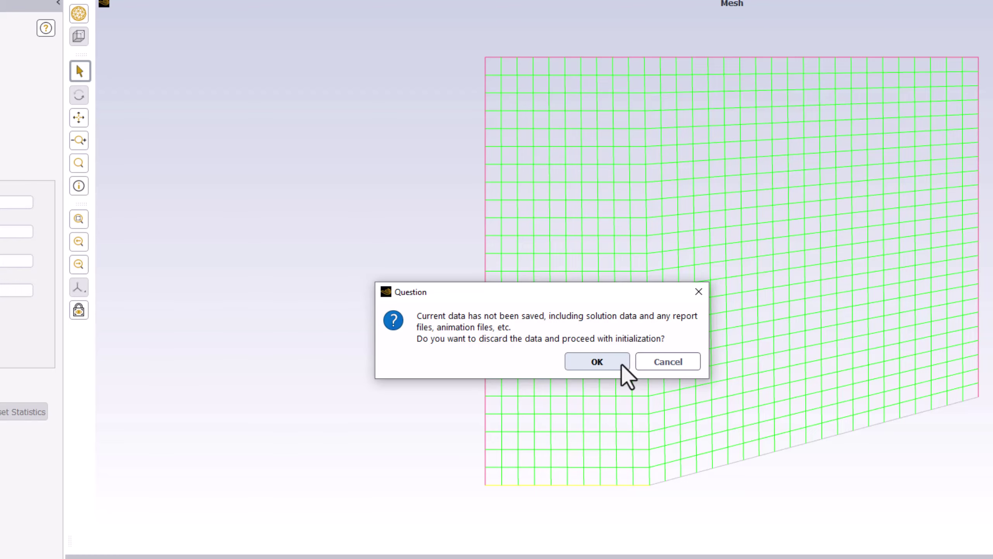
# Discard the unsaved data and run the 100-iteration calculation, which converges at iteration 64.
pyautogui.click(622, 365)
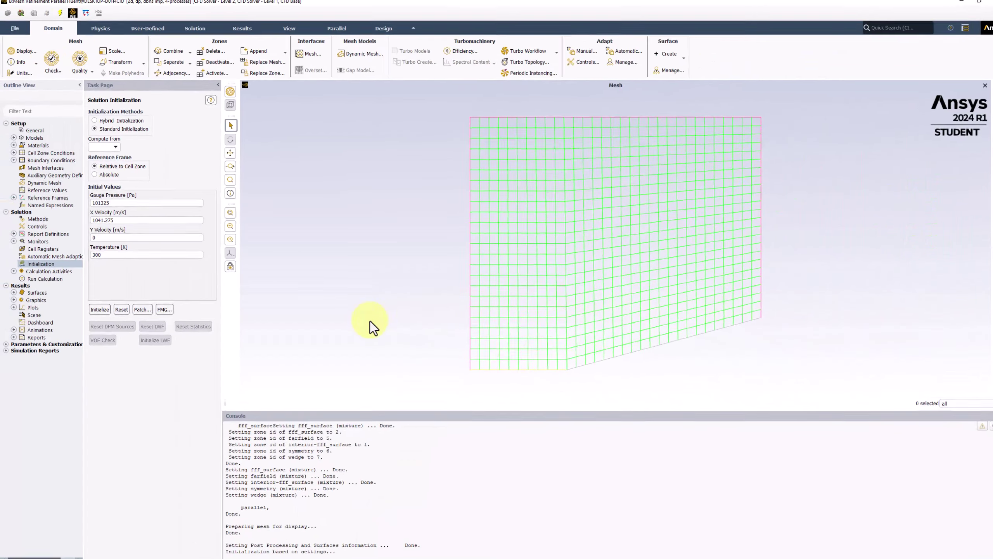
pyautogui.click(45, 279)
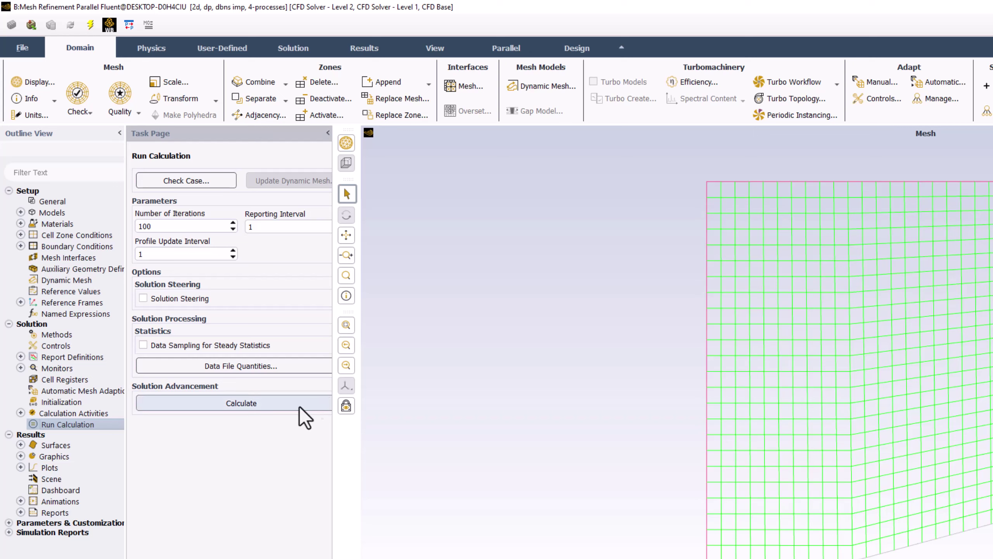
pyautogui.click(300, 405)
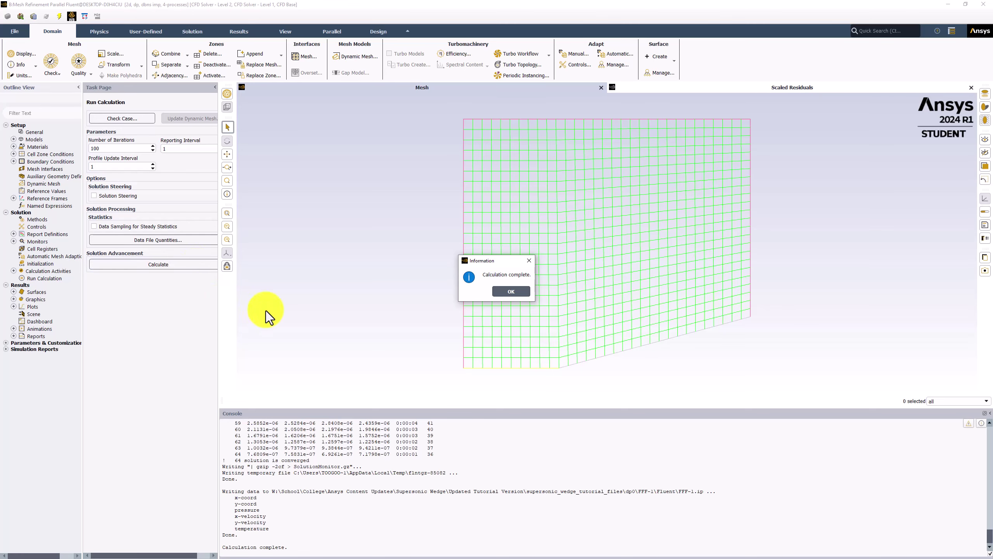
# Display the mach_contours plot (Mach 2.20–3.00) and fit it to the window.
pyautogui.click(510, 291)
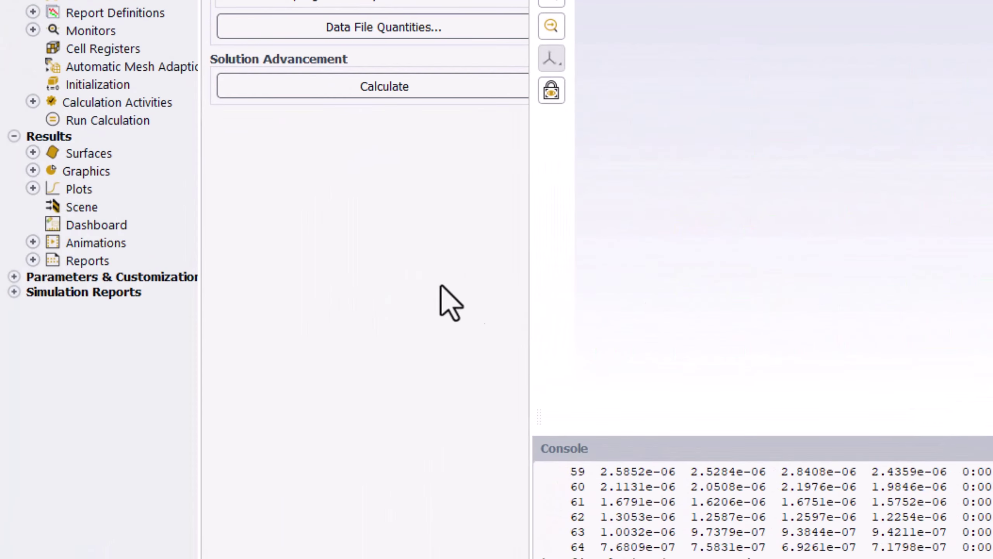
pyautogui.click(33, 170)
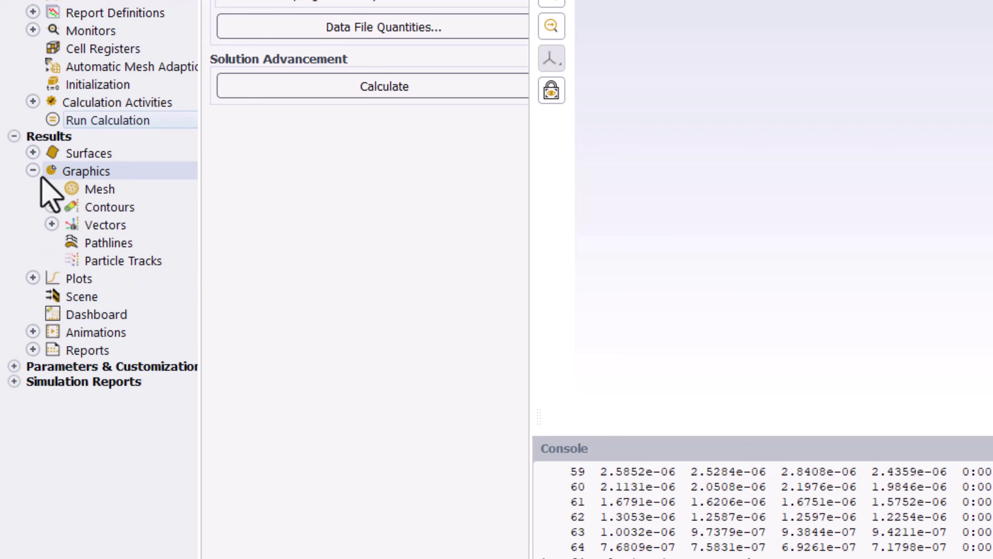
pyautogui.click(51, 206)
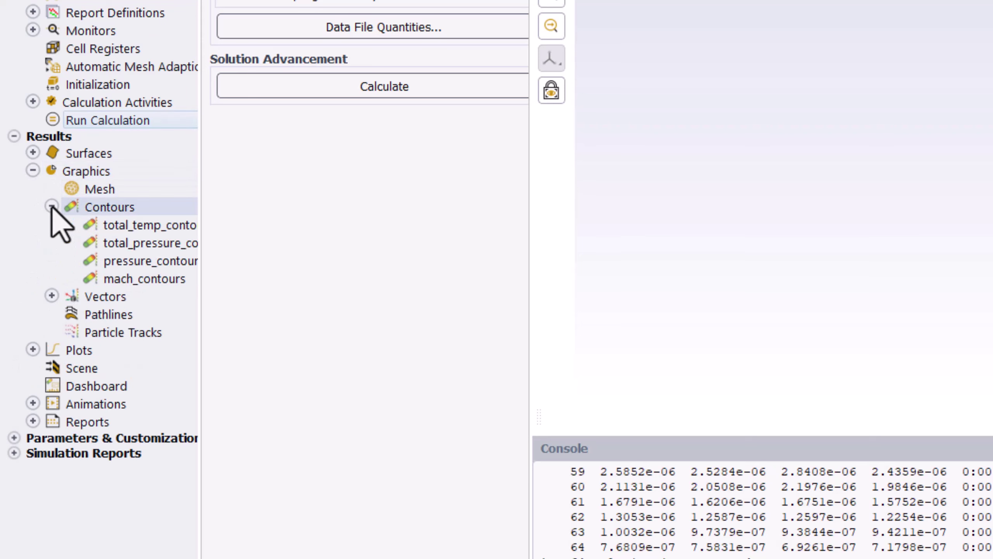
pyautogui.rightClick(158, 280)
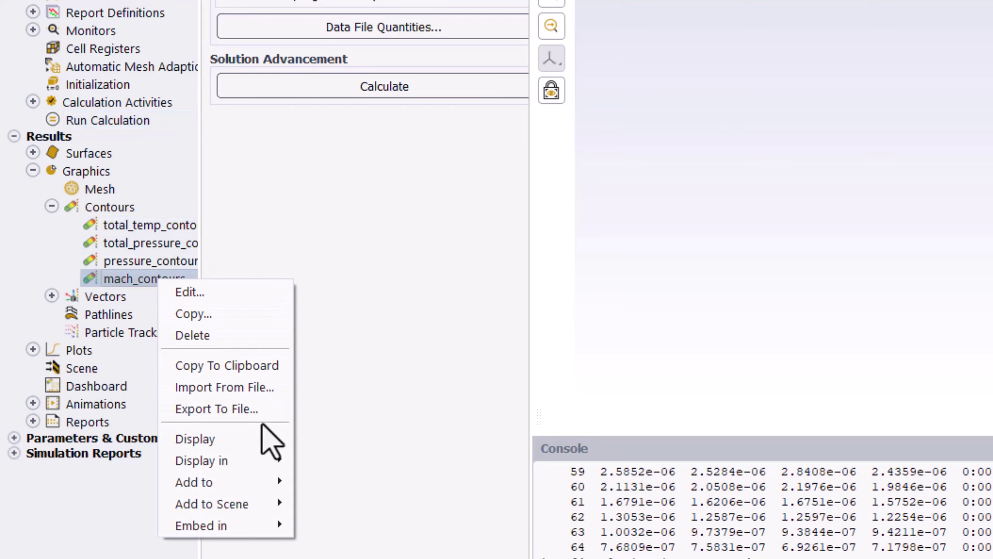
pyautogui.click(266, 438)
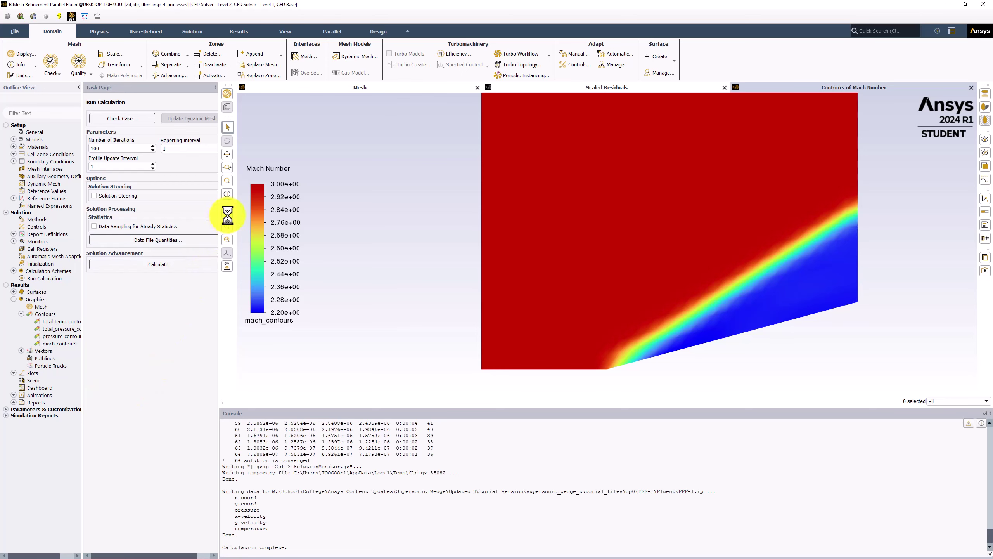
pyautogui.click(227, 214)
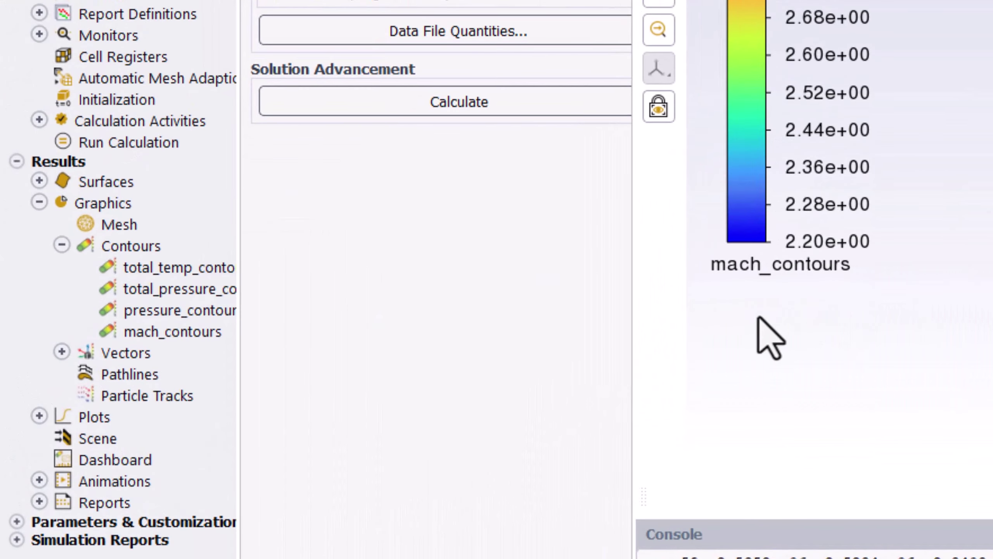
# Turn on the fff_surface mesh overlay in mach_contours and redisplay the Mach contour.
pyautogui.doubleClick(223, 336)
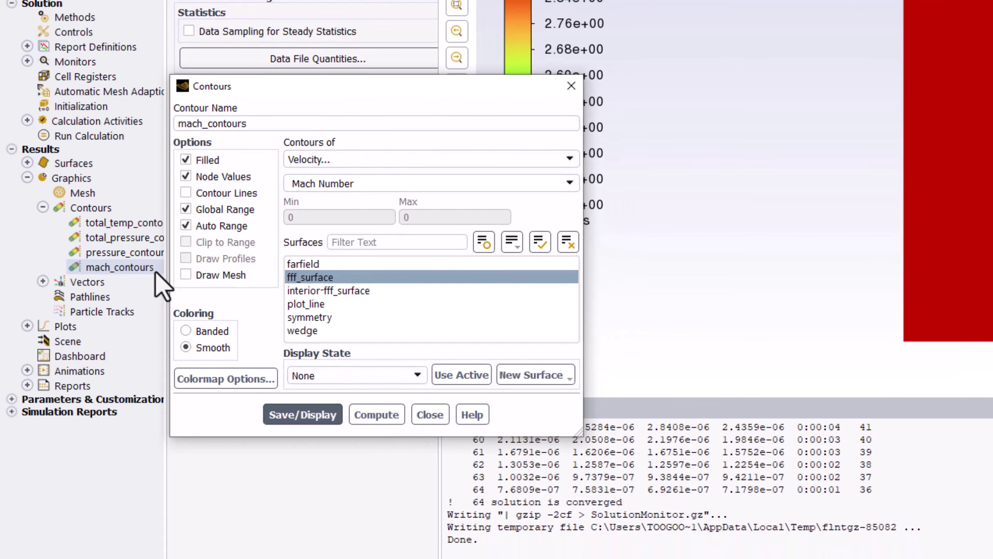
pyautogui.click(203, 277)
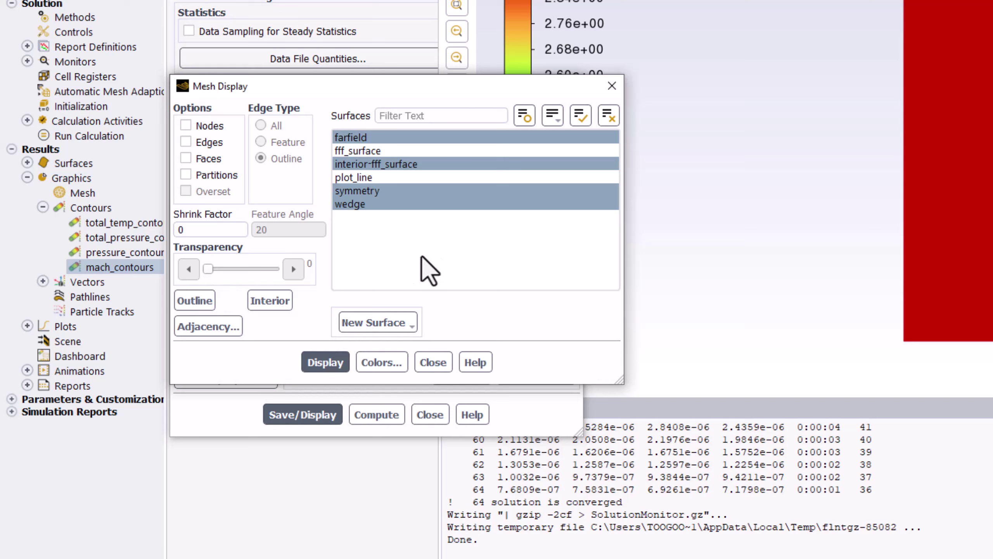
pyautogui.click(516, 153)
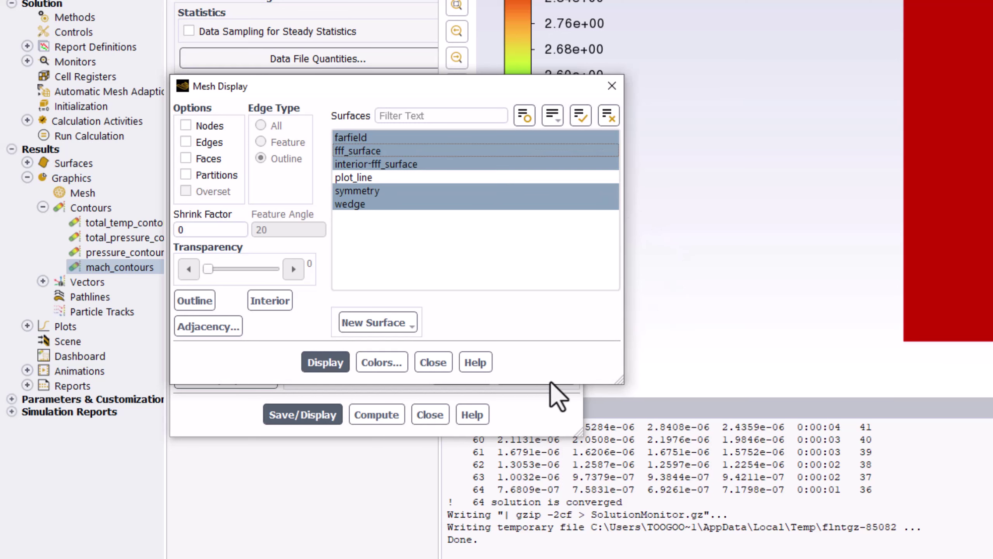
pyautogui.click(325, 364)
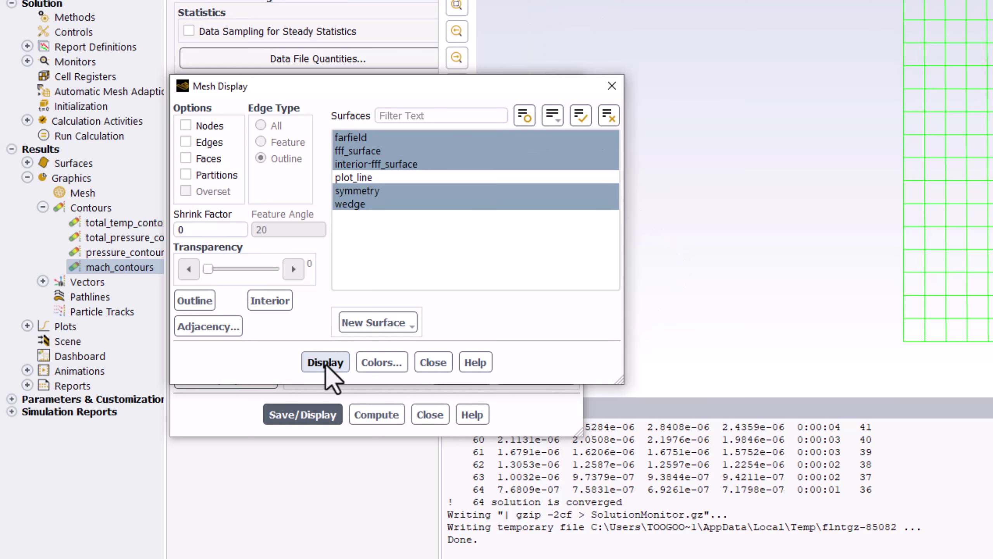
pyautogui.click(434, 363)
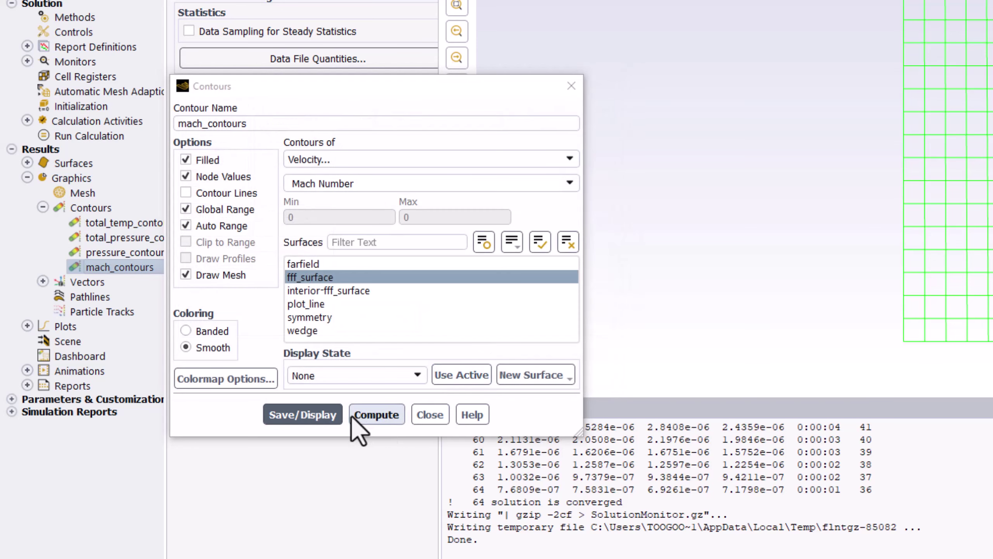
pyautogui.click(308, 414)
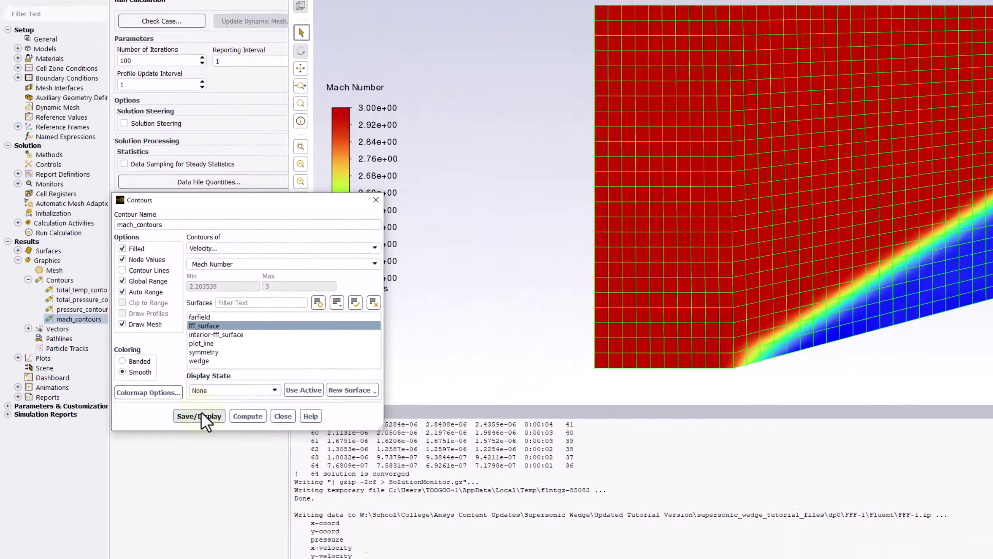
pyautogui.click(405, 400)
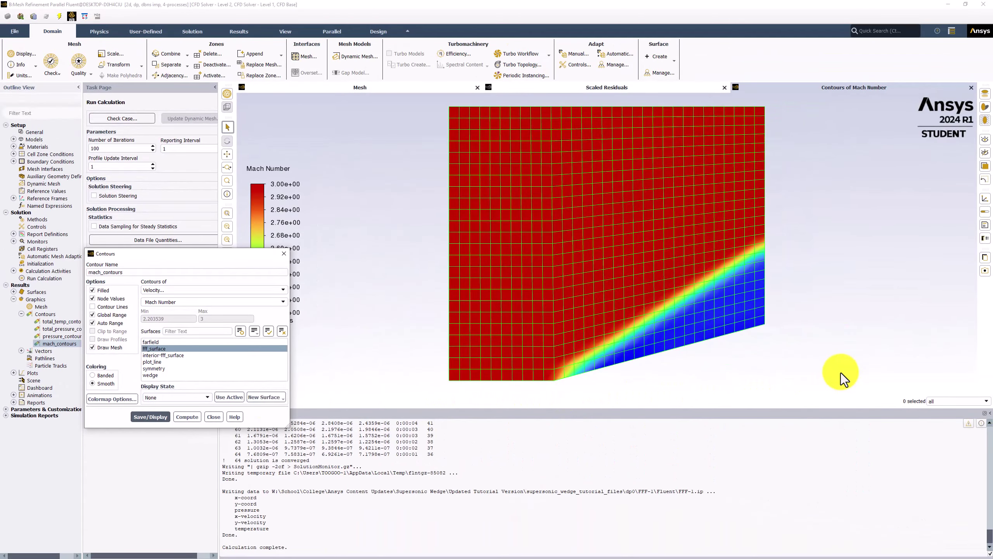
# Zoom into the Mach contour plot and close the Contours settings dialog.
pyautogui.scroll(5, 660, 315)
pyautogui.scroll(2, 662, 310)
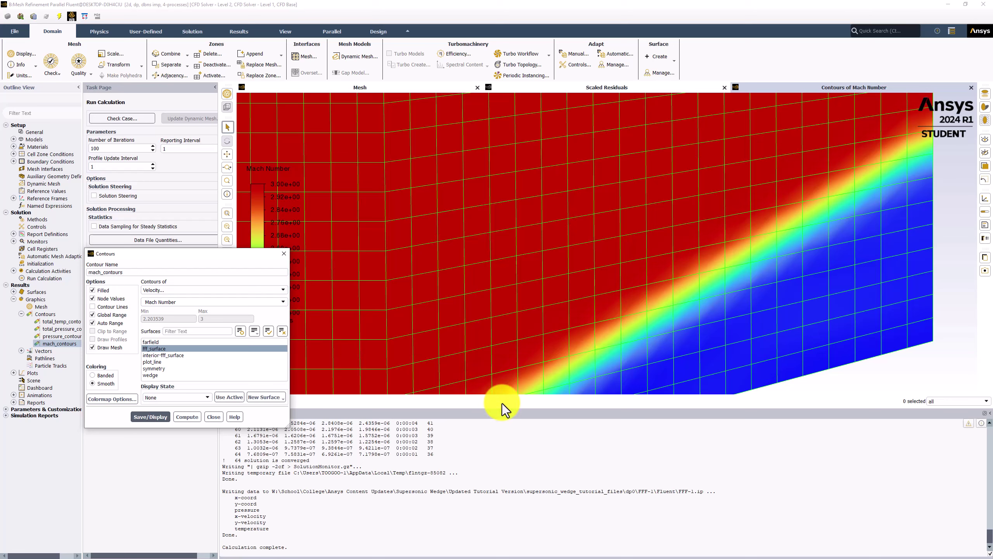
pyautogui.click(214, 416)
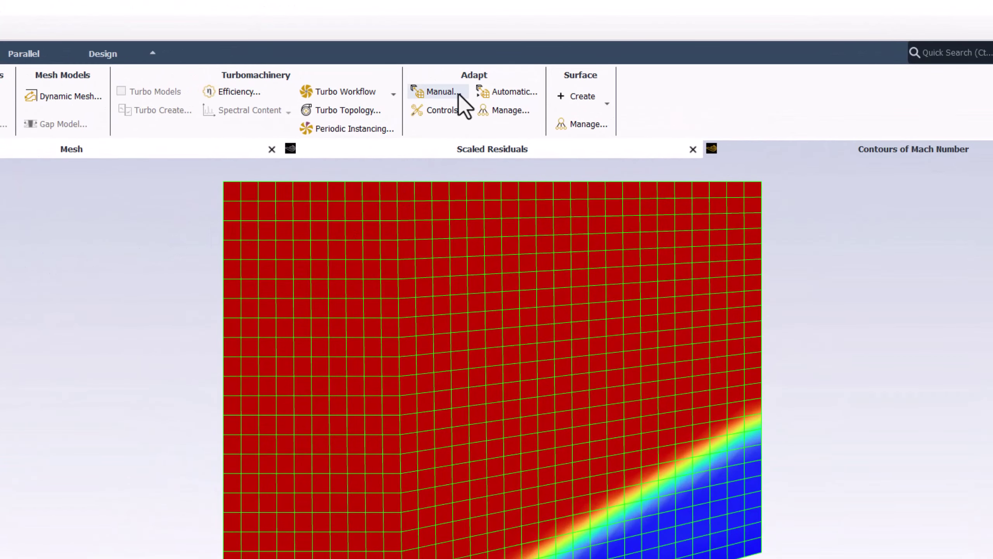
# In Manual Mesh Adaption, create a new field-variable cell register named pressure_grad.
pyautogui.click(455, 93)
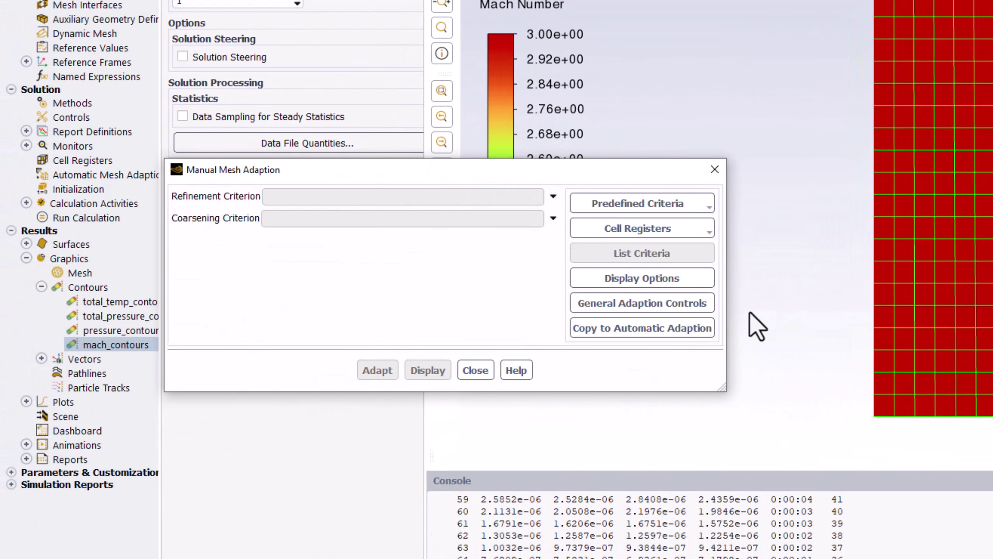
pyautogui.click(712, 230)
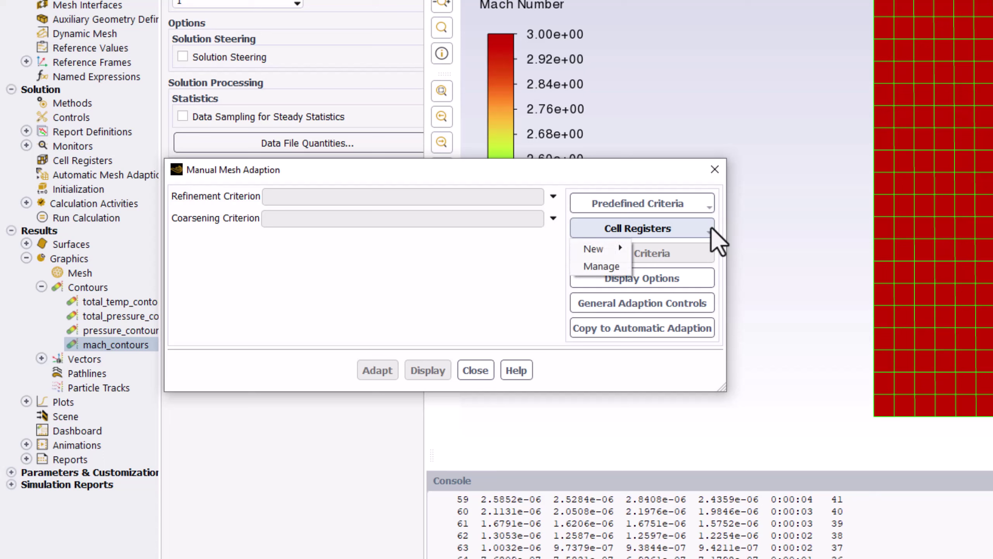
pyautogui.moveTo(622, 249)
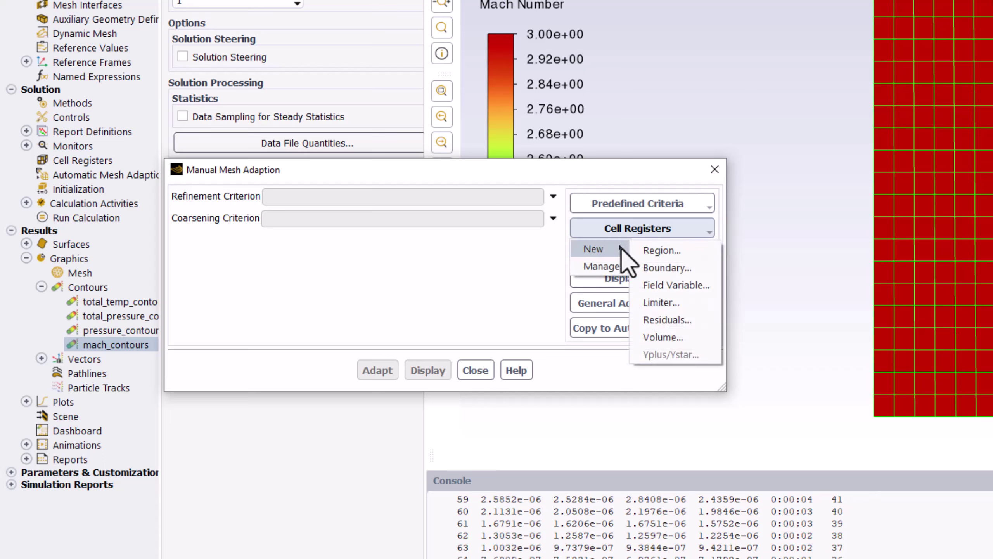
pyautogui.click(709, 287)
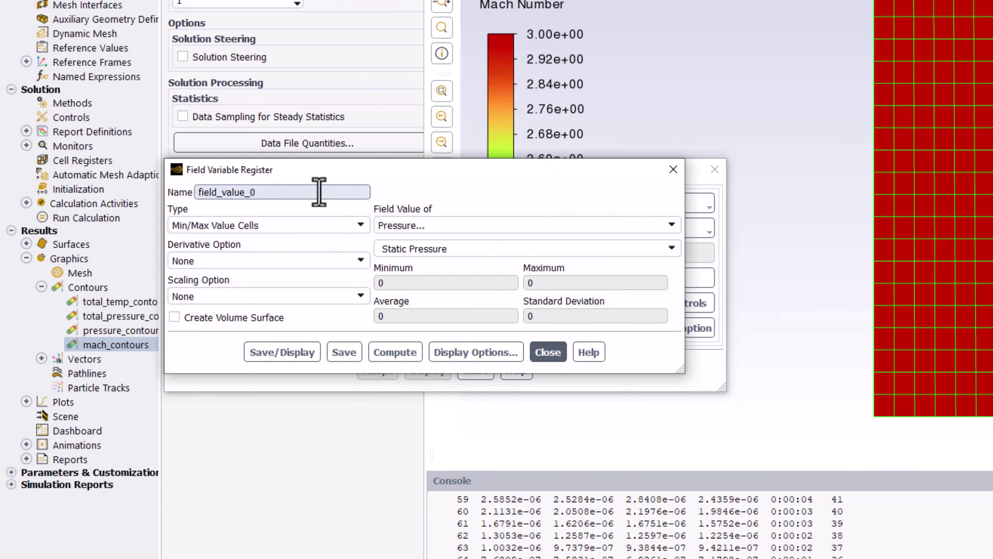
pyautogui.moveTo(319, 192); pyautogui.dragTo(82, 176)
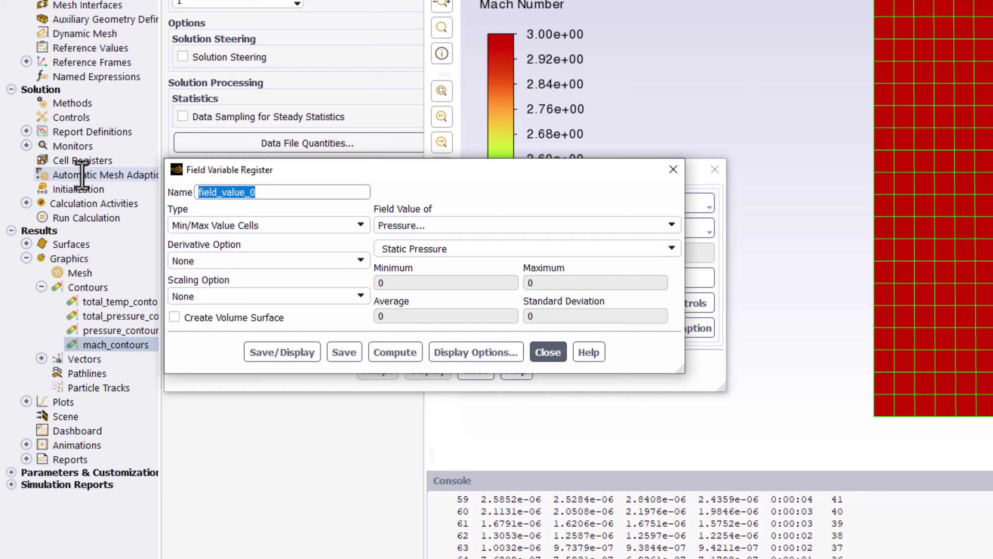
pyautogui.write('pressure_grad')
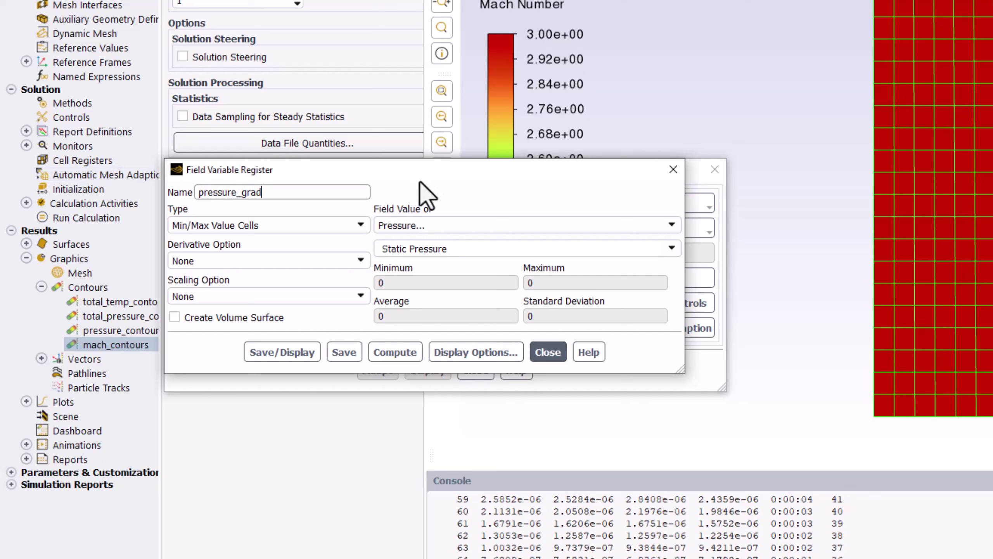
# Mark cells inside a static-pressure gradient range of 10000 to 110000, then save and display.
pyautogui.click(360, 225)
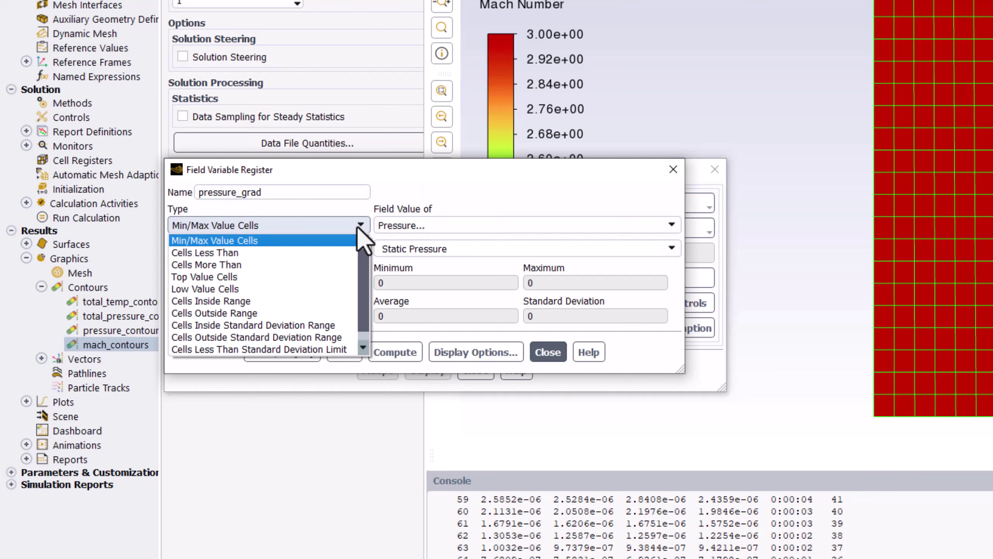
pyautogui.click(341, 301)
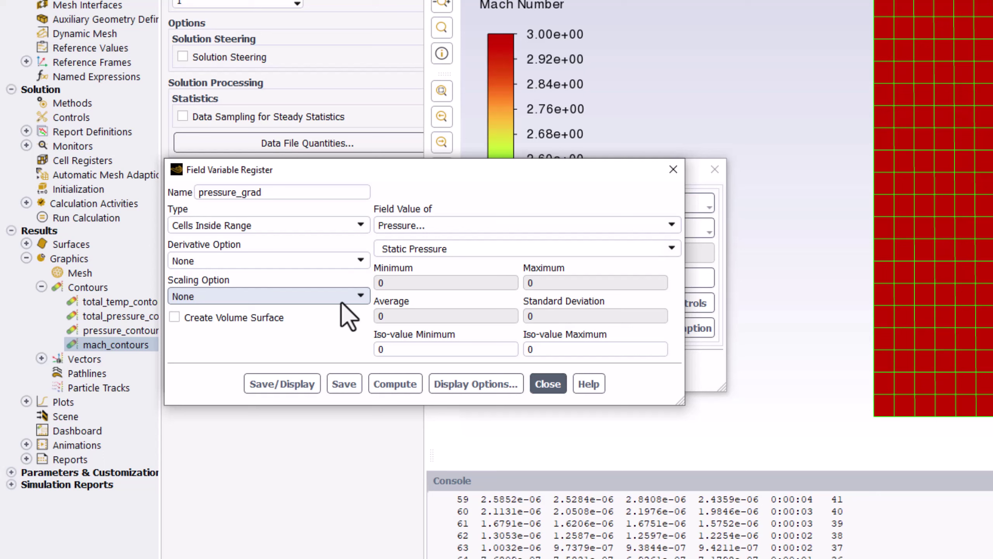
pyautogui.click(360, 260)
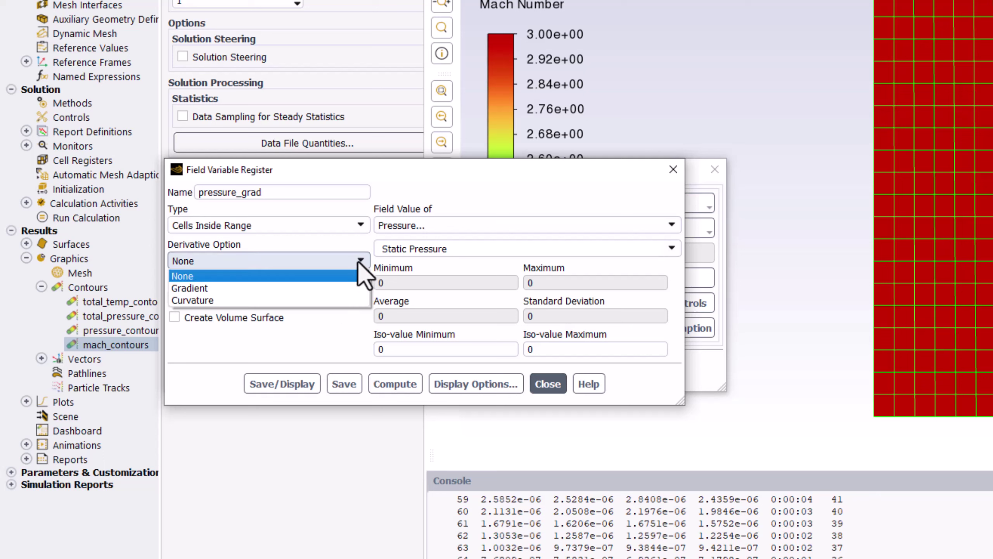
pyautogui.click(342, 287)
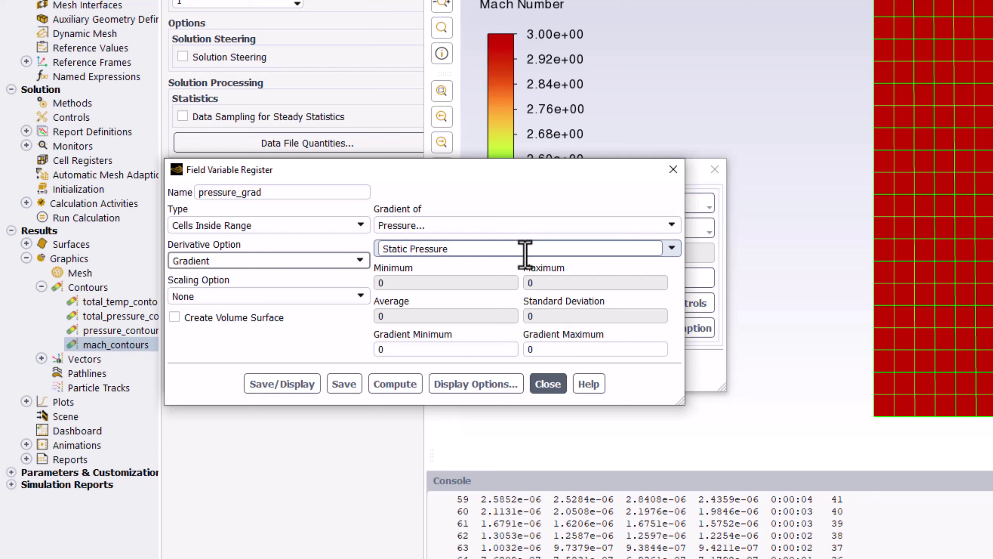
pyautogui.click(499, 350)
pyautogui.write('10000')
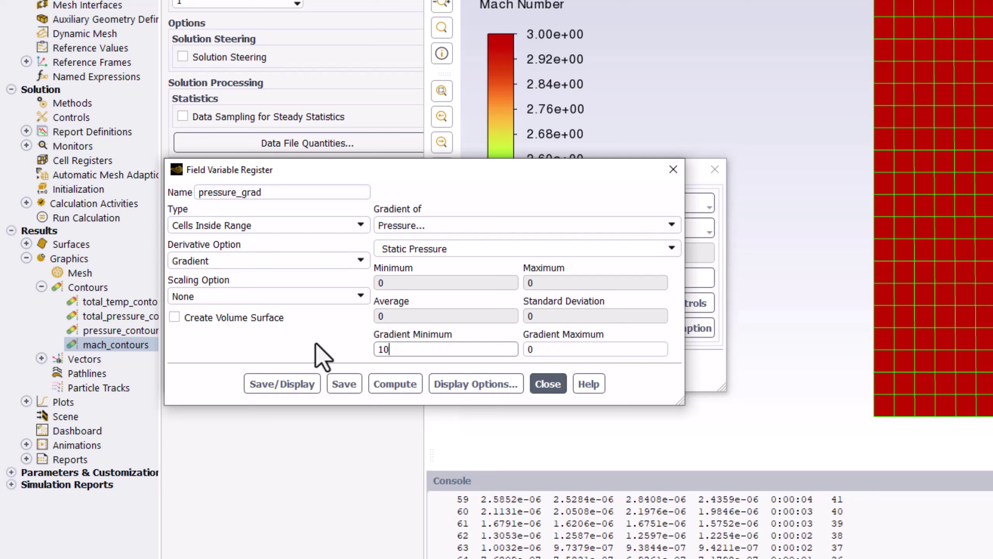
pyautogui.click(533, 347)
pyautogui.write('110000')
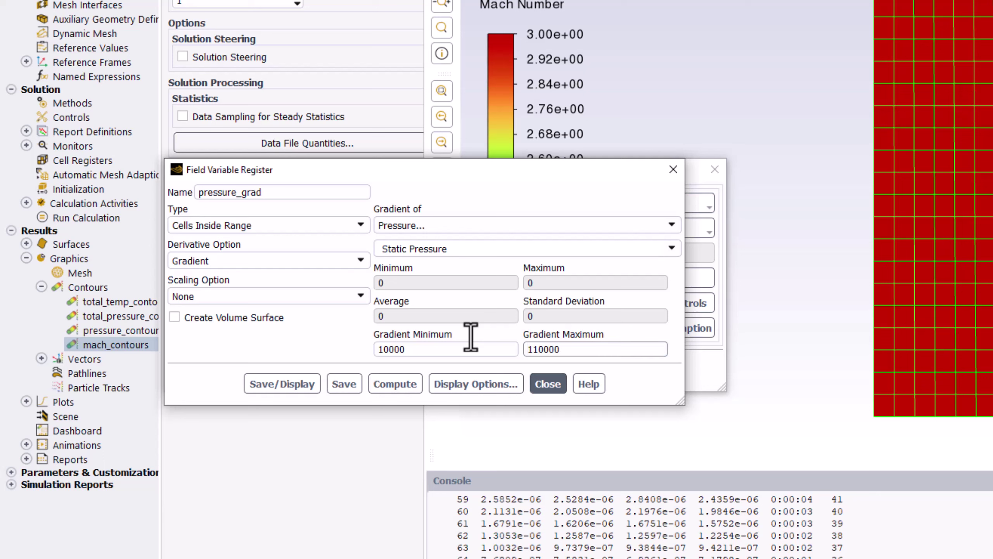
pyautogui.click(288, 387)
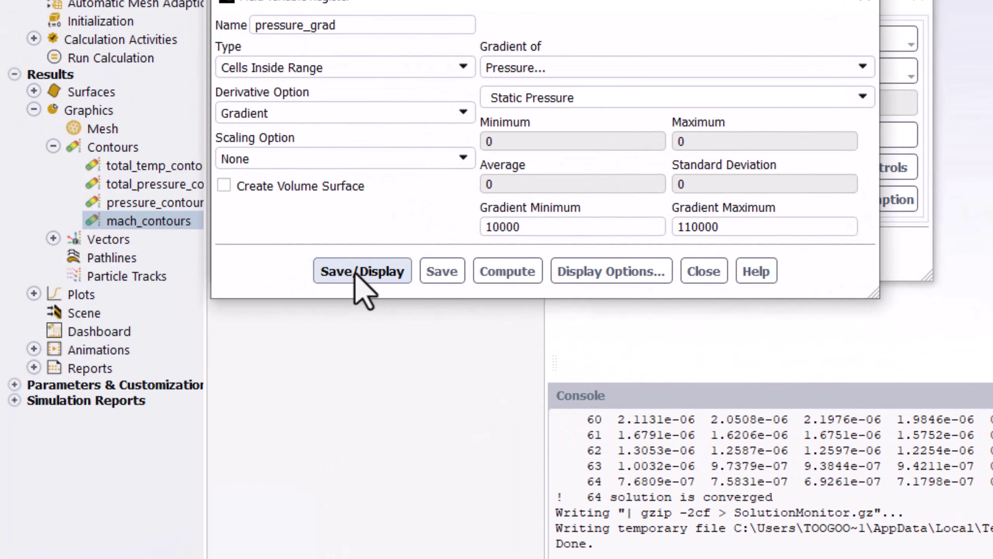
# Add mach_contours to the active window over the 70 marked shock cells.
pyautogui.rightClick(175, 226)
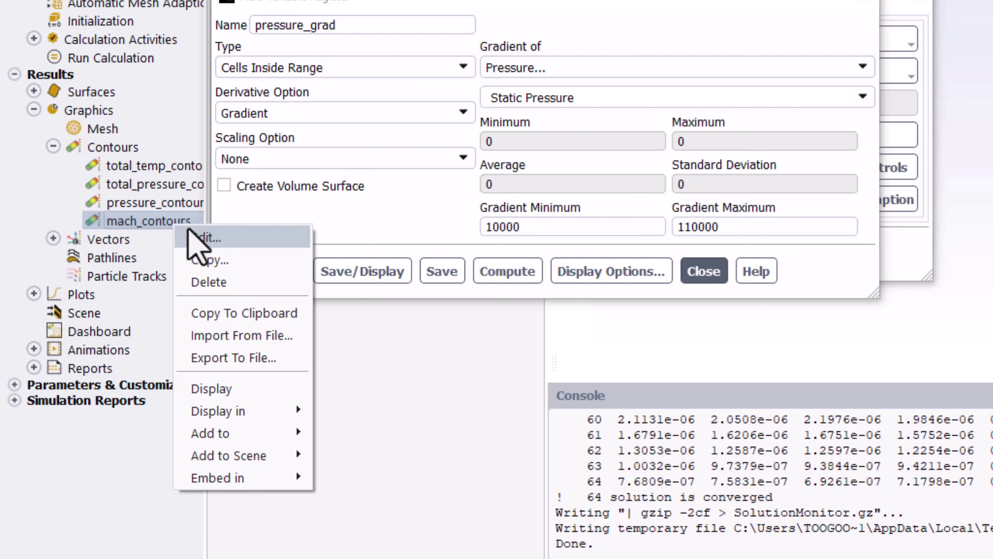
pyautogui.moveTo(289, 440)
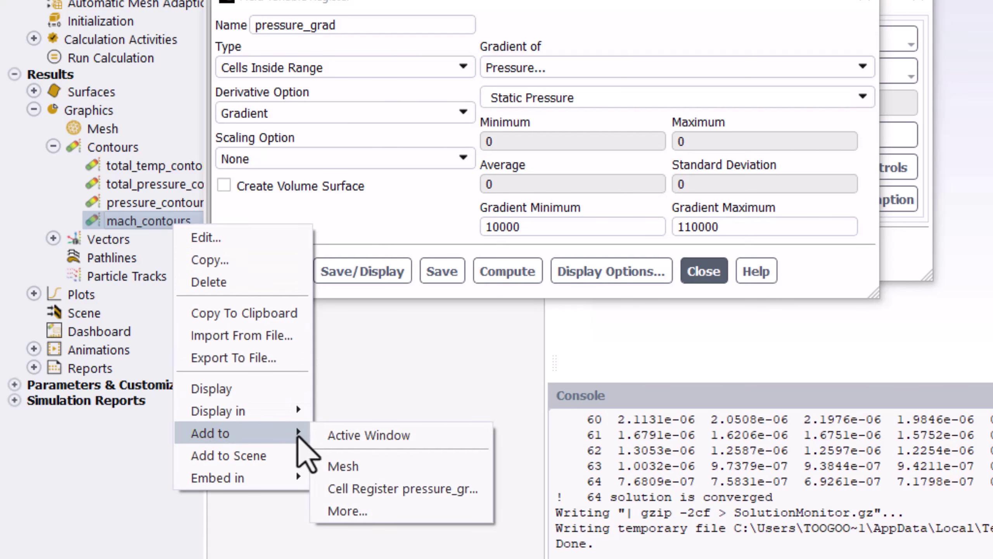
pyautogui.click(372, 435)
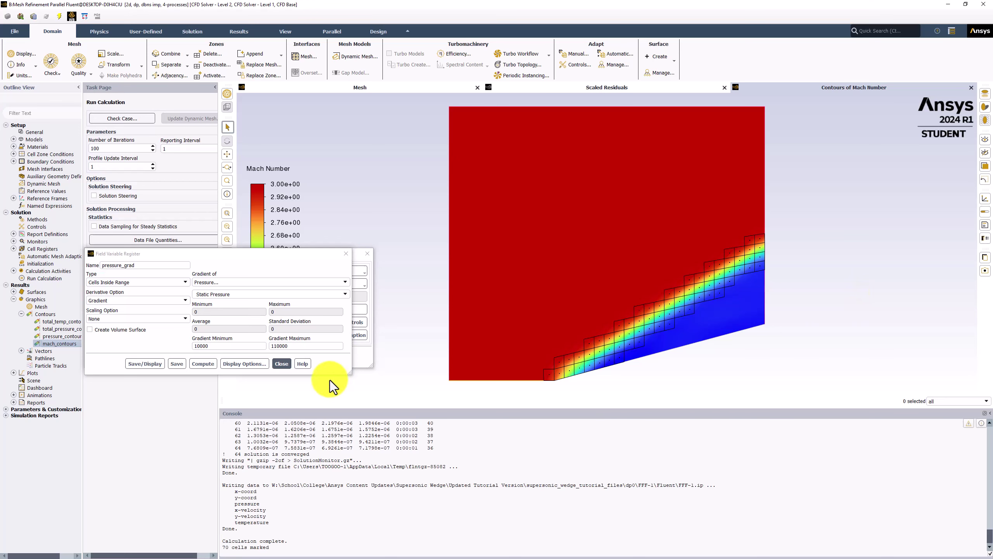
# Adapt the mesh using the pressure_grad criterion, refining it from 744 to 954 cells.
pyautogui.click(280, 364)
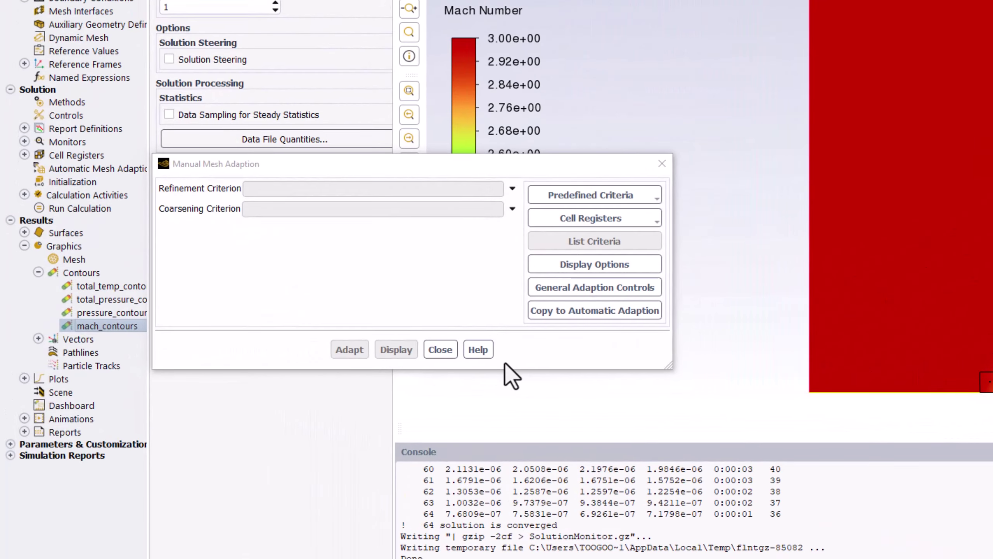
pyautogui.click(517, 189)
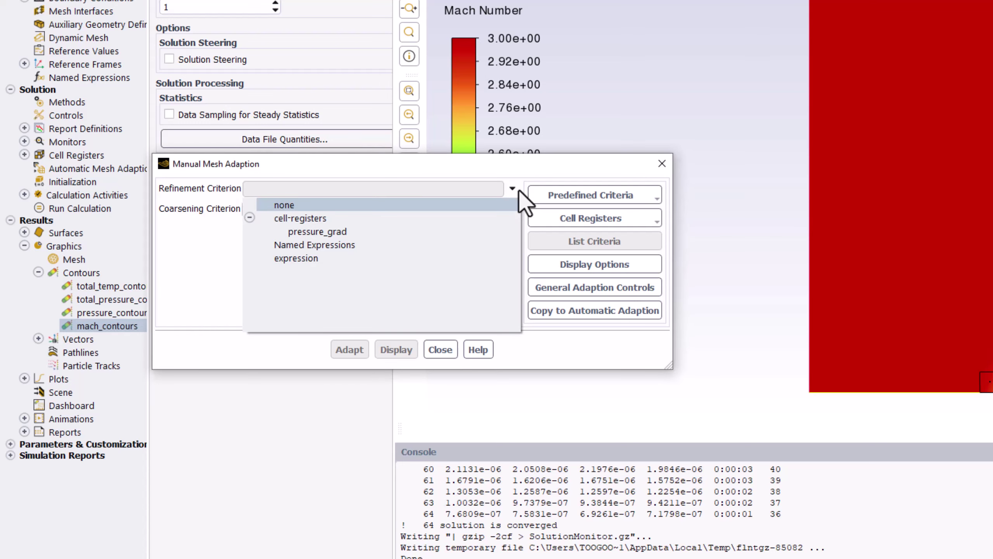
pyautogui.click(510, 231)
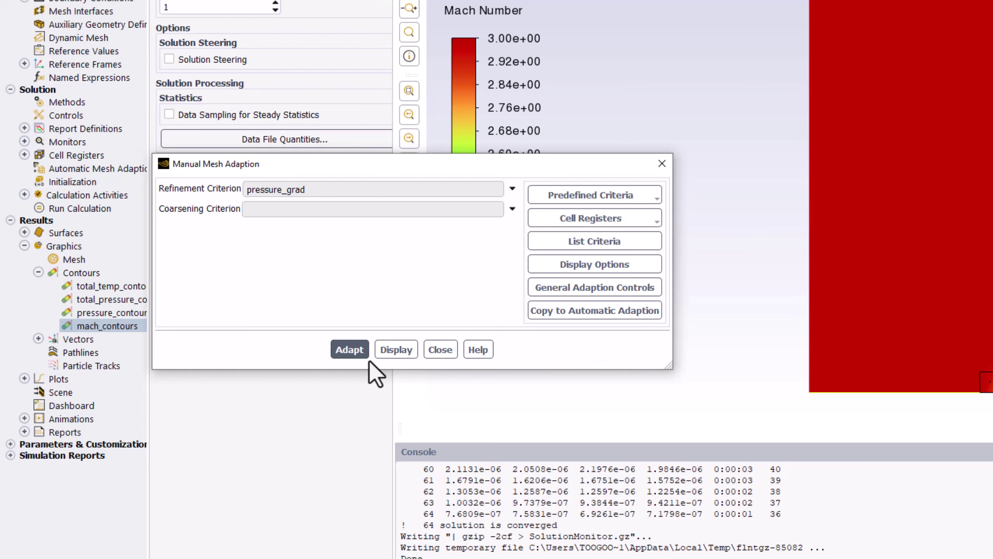
pyautogui.click(351, 352)
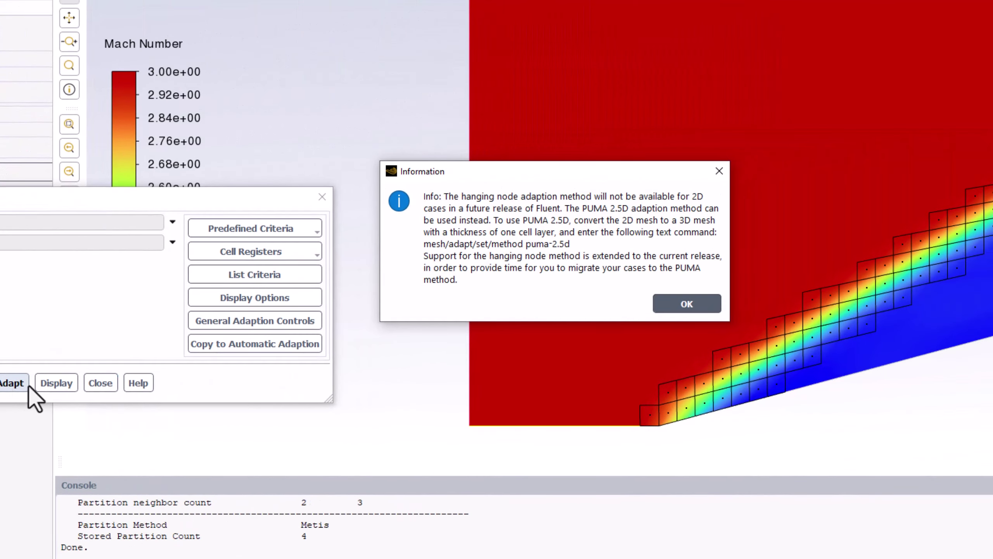
pyautogui.click(701, 305)
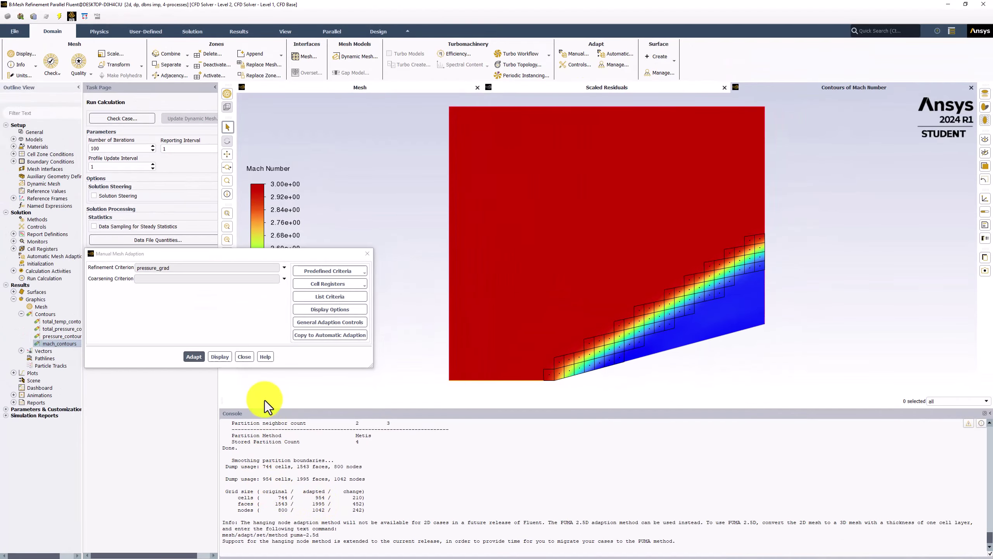
# Draw the adapted wedge mesh, showing finer cells clustered along the oblique shock band.
pyautogui.click(244, 356)
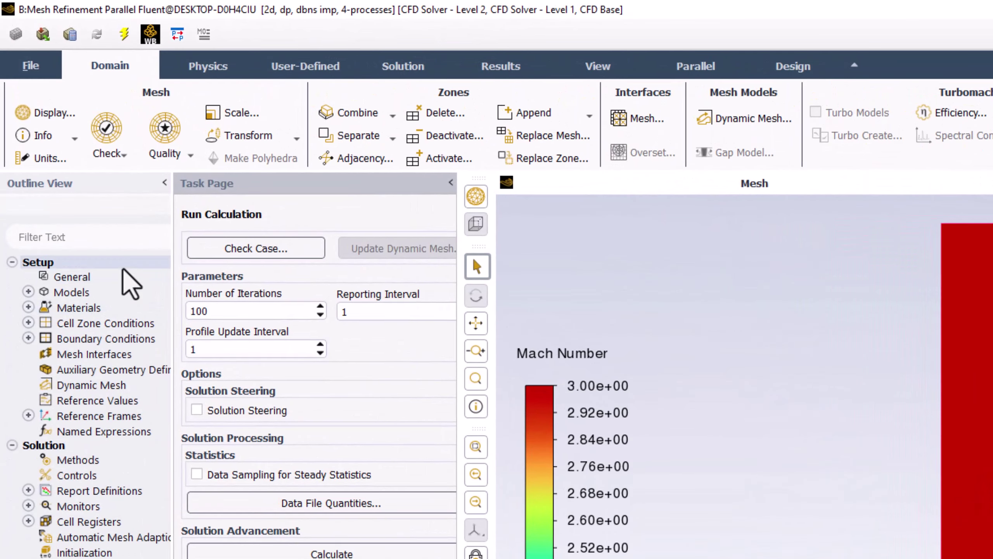
pyautogui.click(121, 279)
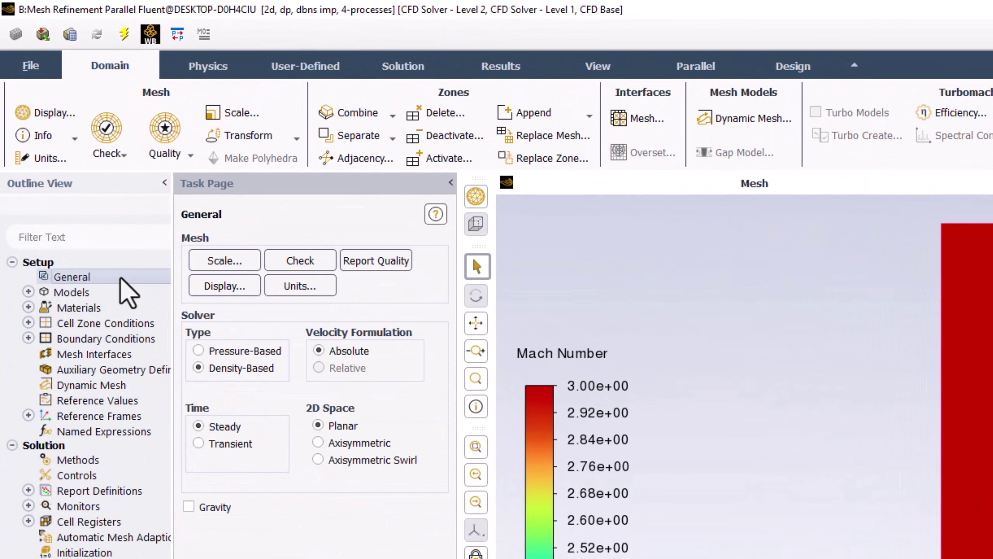
pyautogui.click(241, 289)
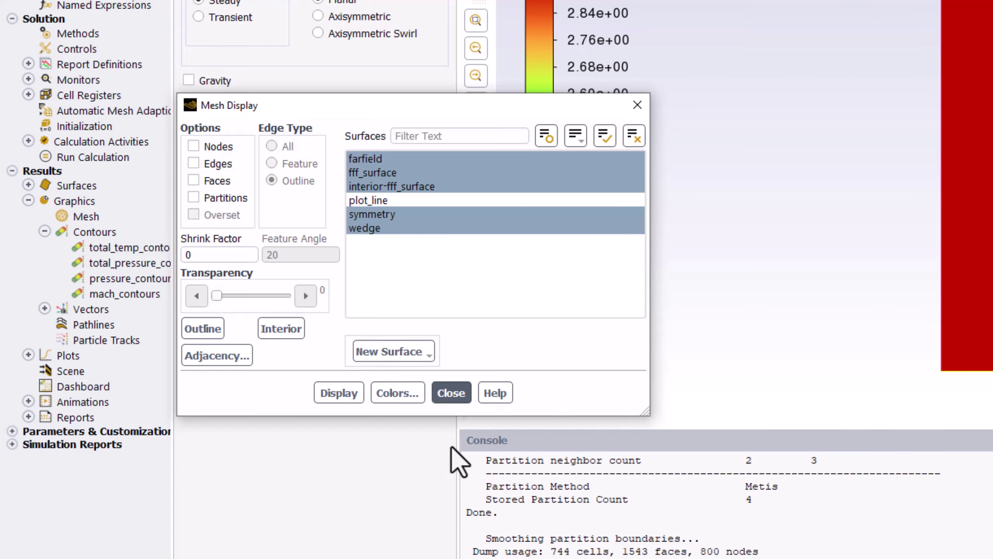
pyautogui.click(336, 394)
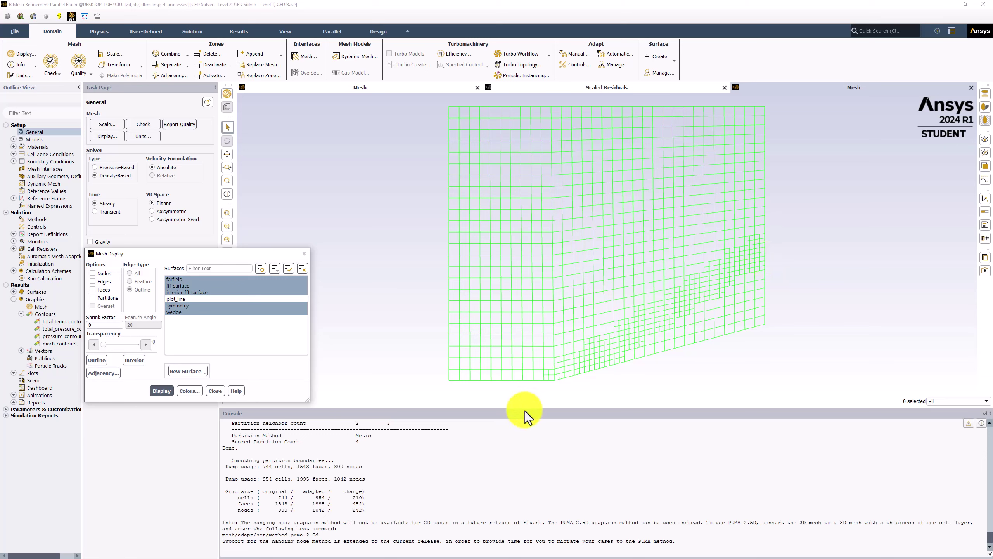
pyautogui.click(215, 390)
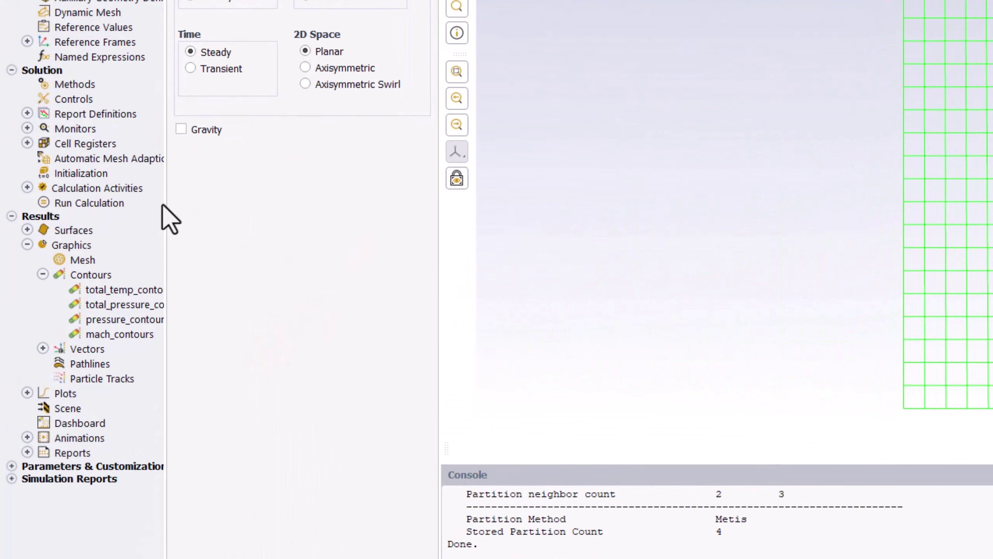
# Re-run the calculation on the refined mesh to convergence and view the scaled residuals history.
pyautogui.click(150, 203)
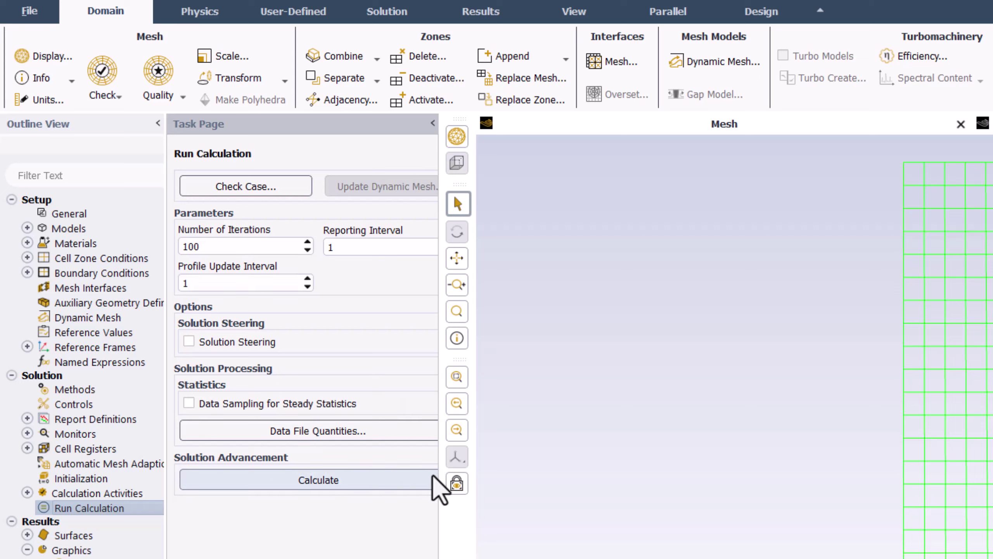
pyautogui.click(398, 485)
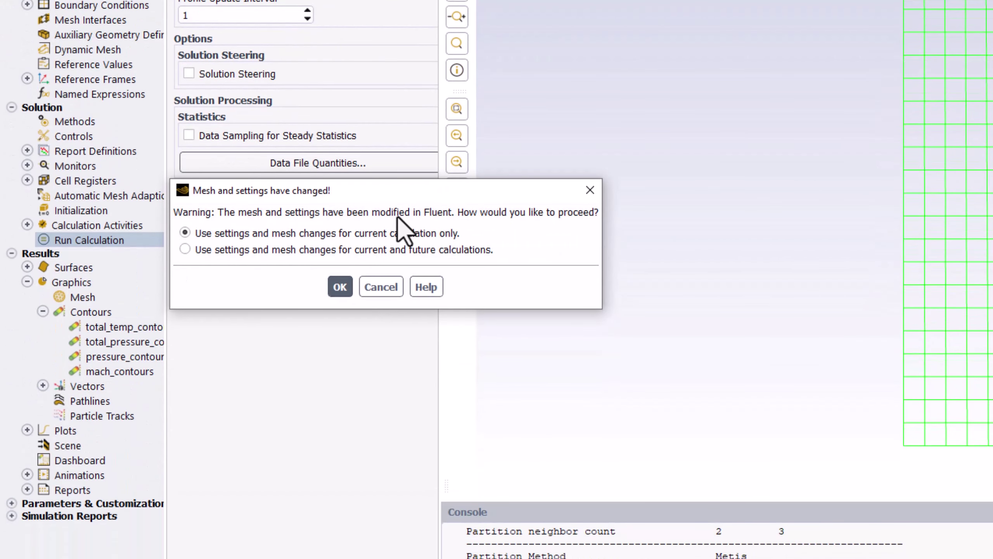
pyautogui.click(422, 250)
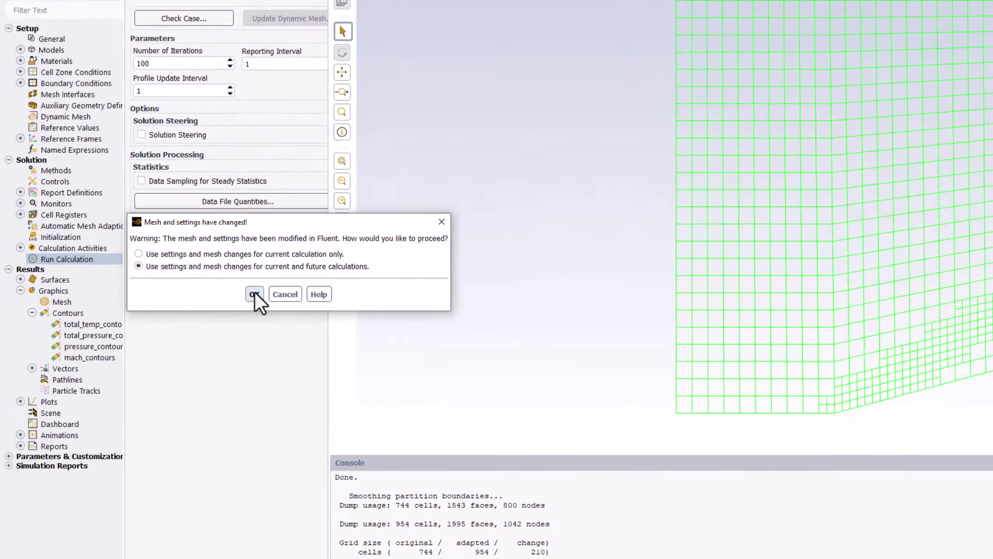
pyautogui.click(340, 287)
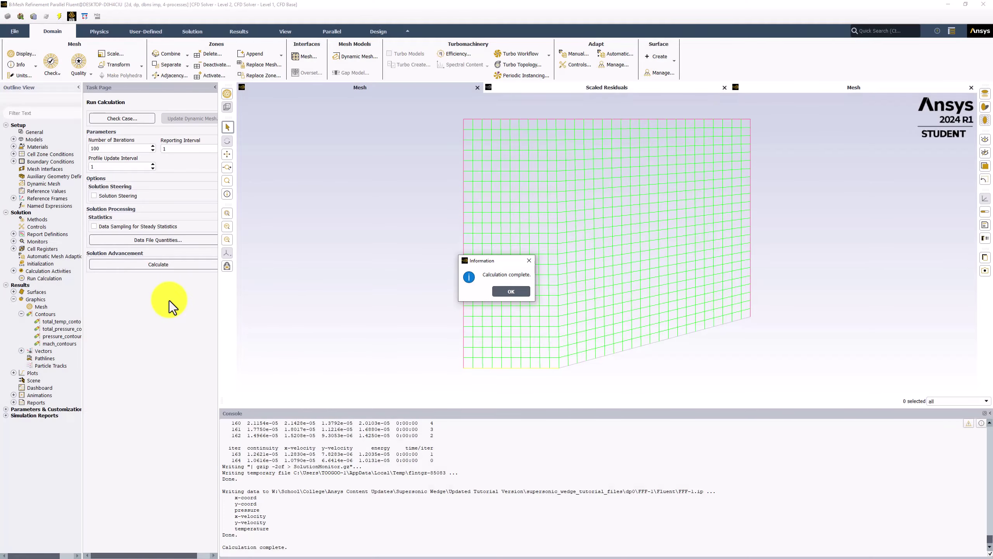
pyautogui.click(510, 291)
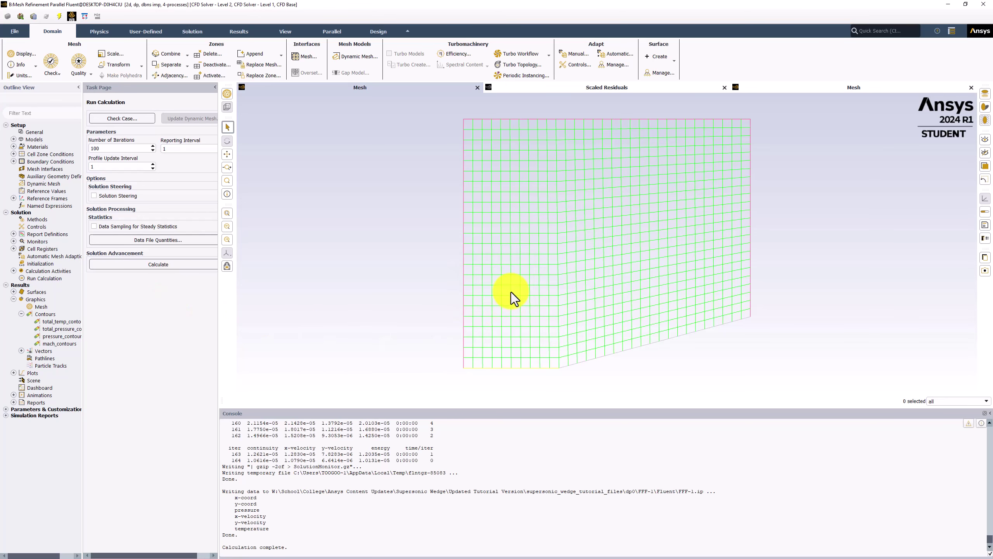
pyautogui.click(661, 89)
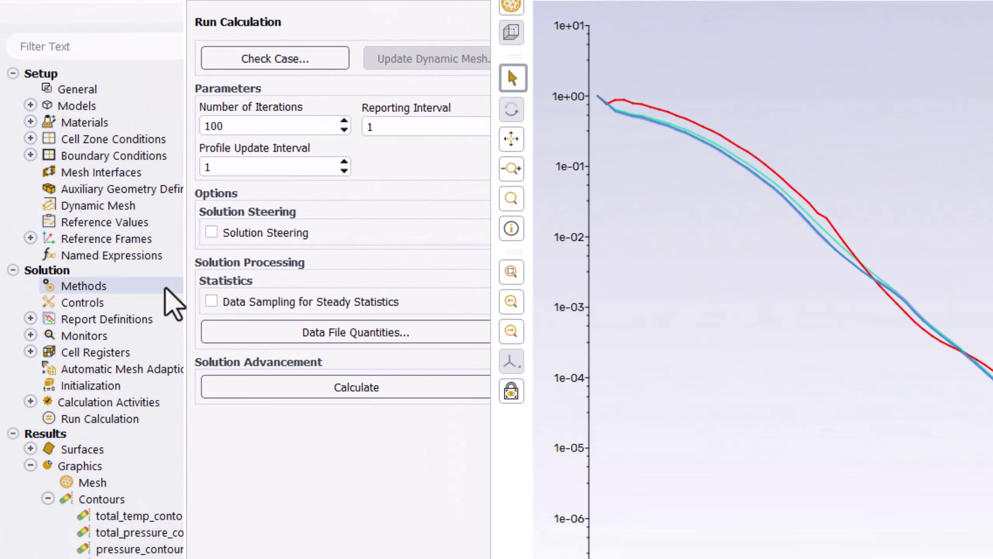
# Check the solution methods, leaving Roe-FDS flux and Second Order Upwind flow discretization.
pyautogui.click(163, 288)
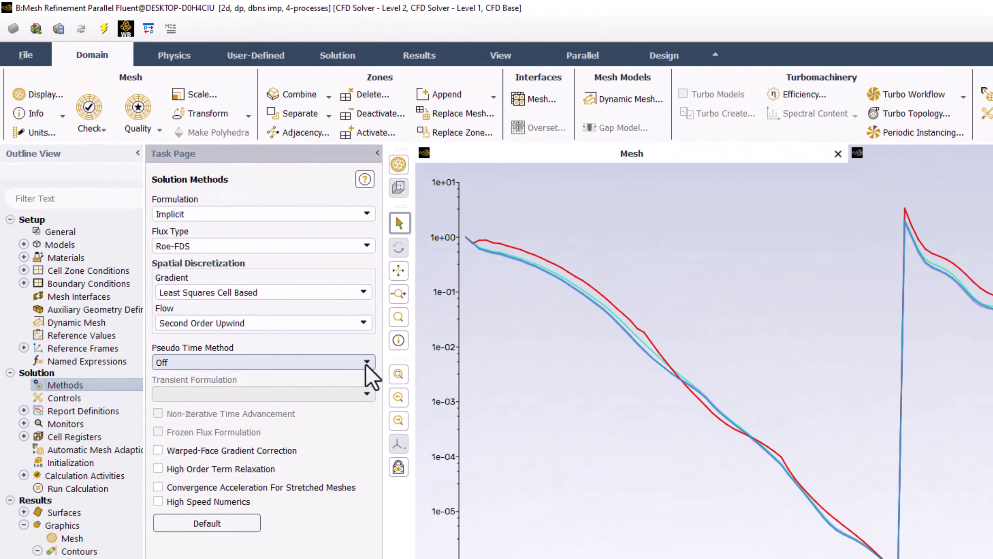
pyautogui.click(363, 323)
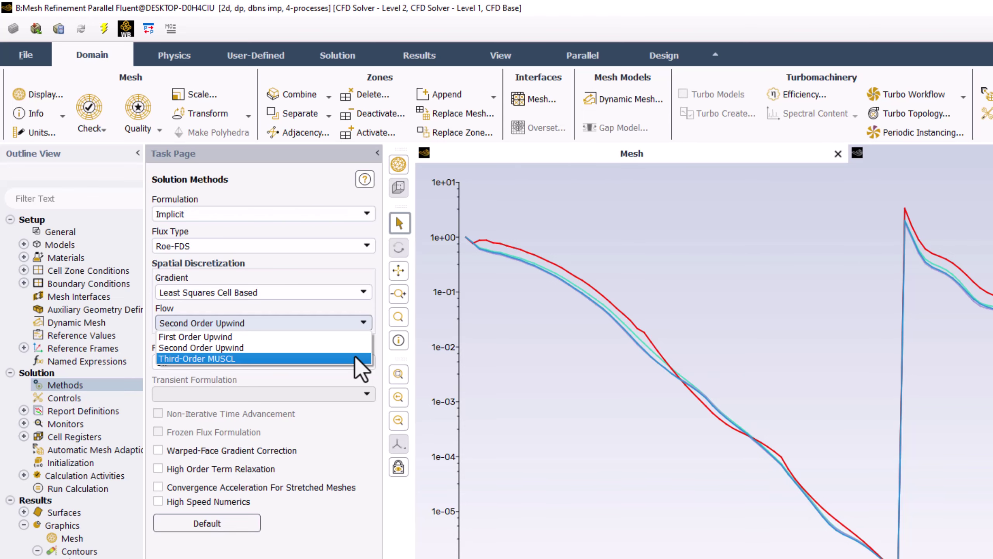
pyautogui.click(609, 368)
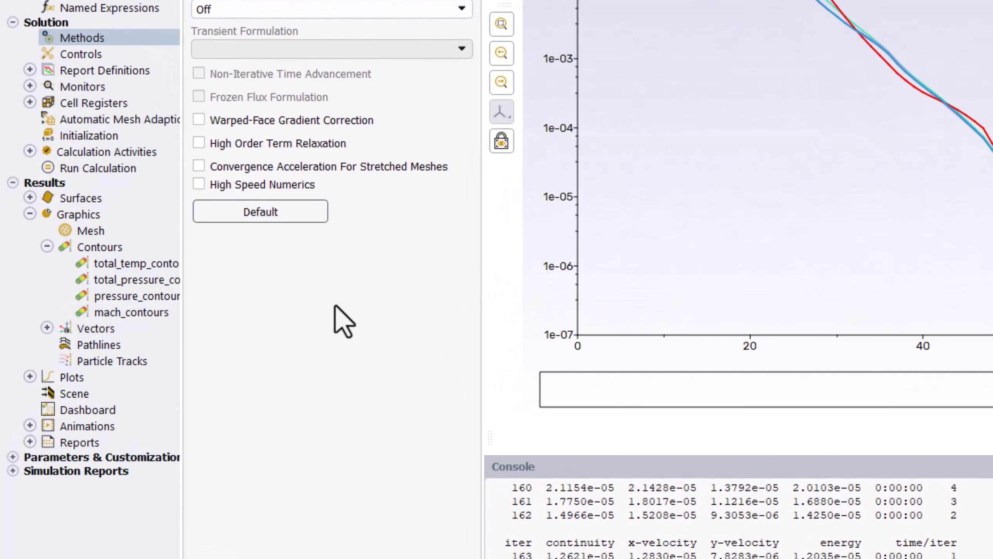
# Display mach_contours, probe a Mach value (level 4, 2.2384789–2.2464113), and save the case.
pyautogui.rightClick(166, 312)
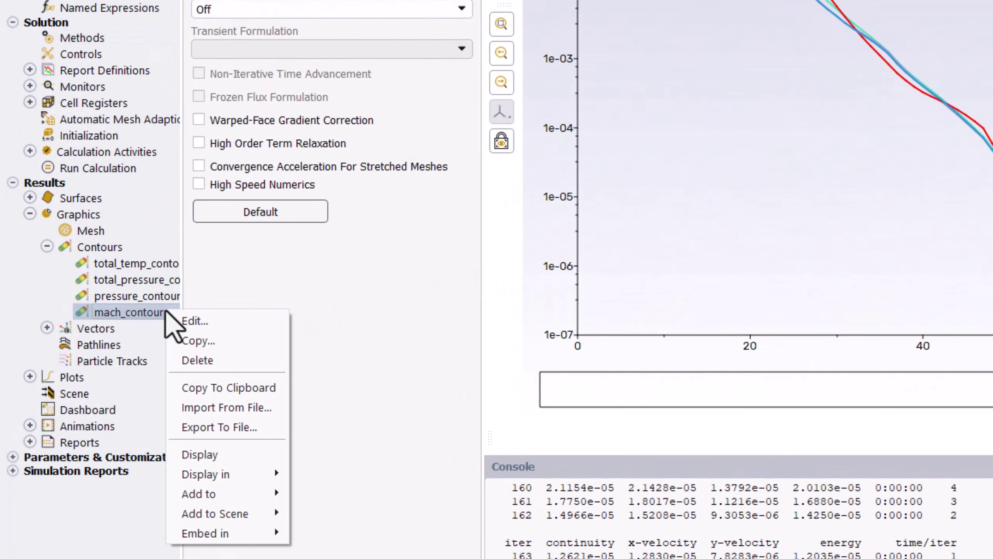
pyautogui.click(257, 453)
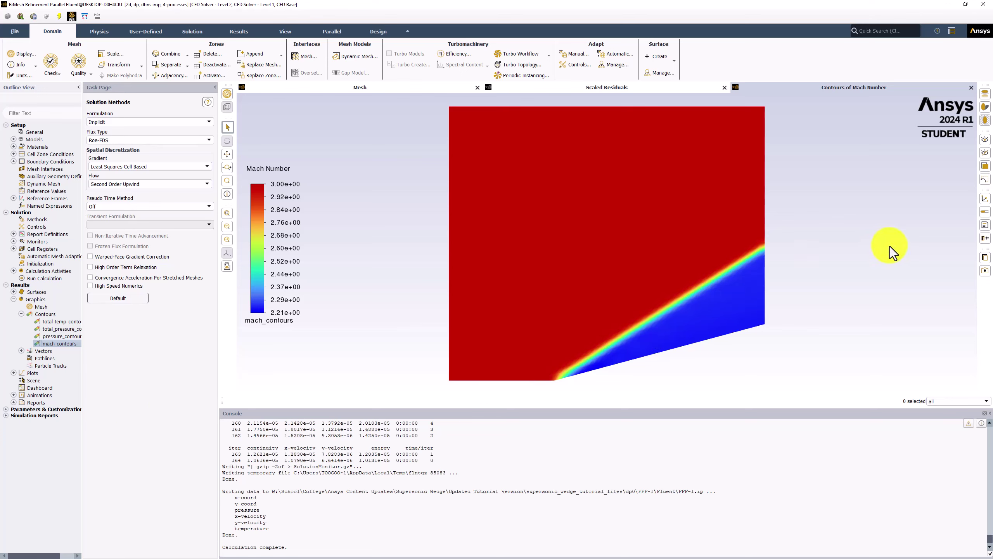
pyautogui.rightClick(763, 324)
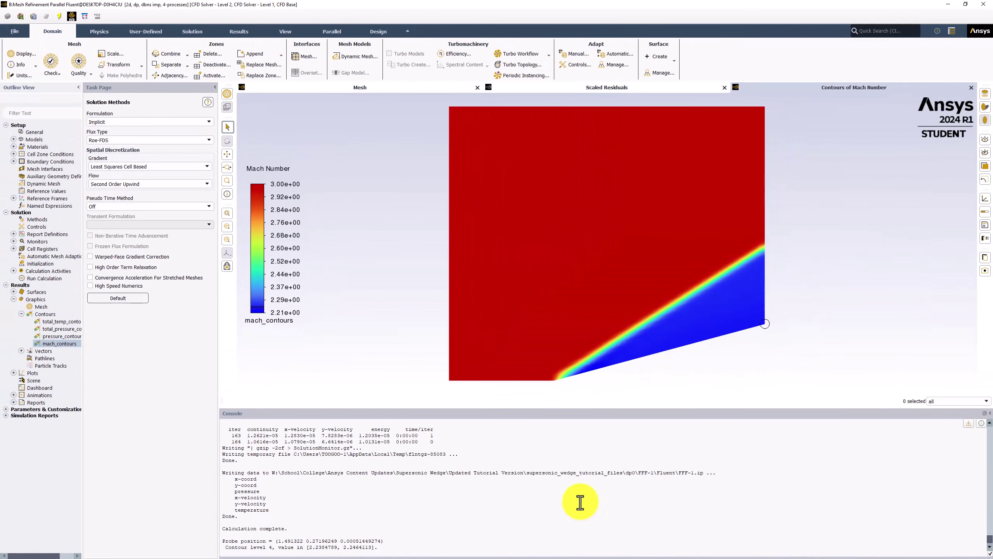
pyautogui.click(13, 34)
pyautogui.click(48, 64)
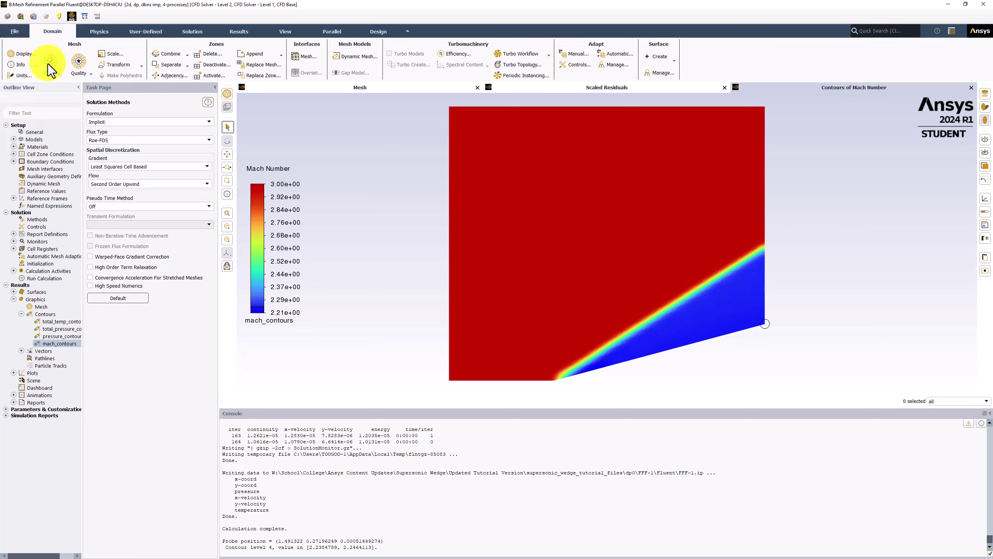